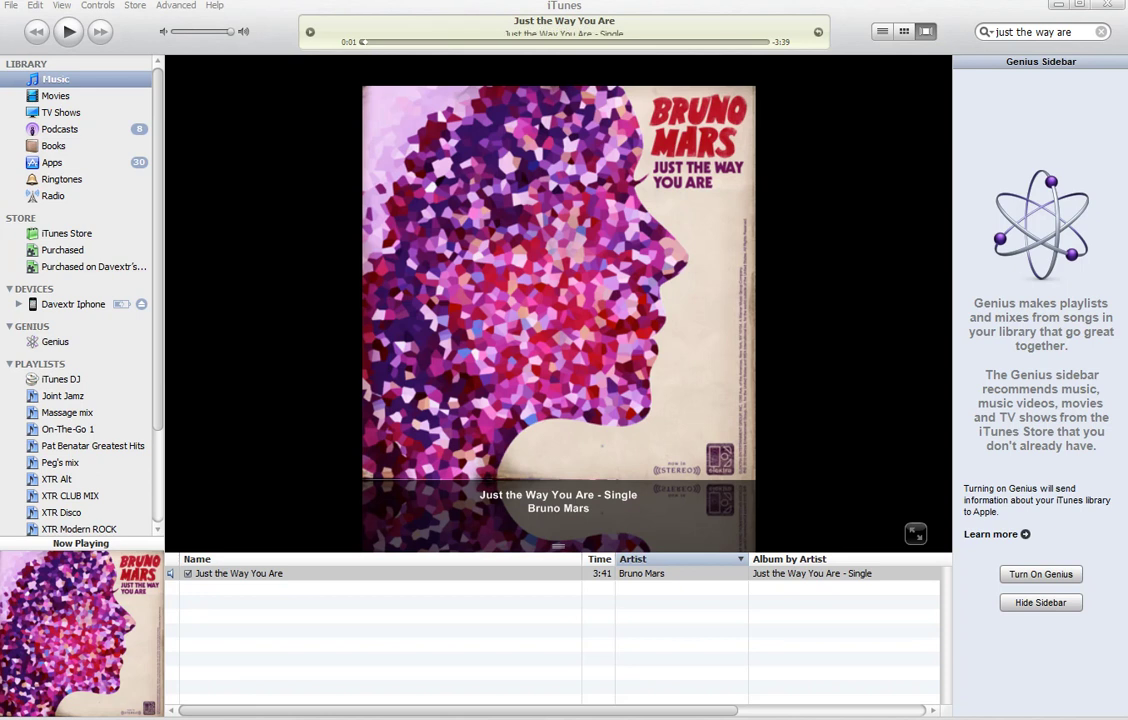
Step: Open the Folder Options from the Control Panel's Appearance and Personalization category
key("super")
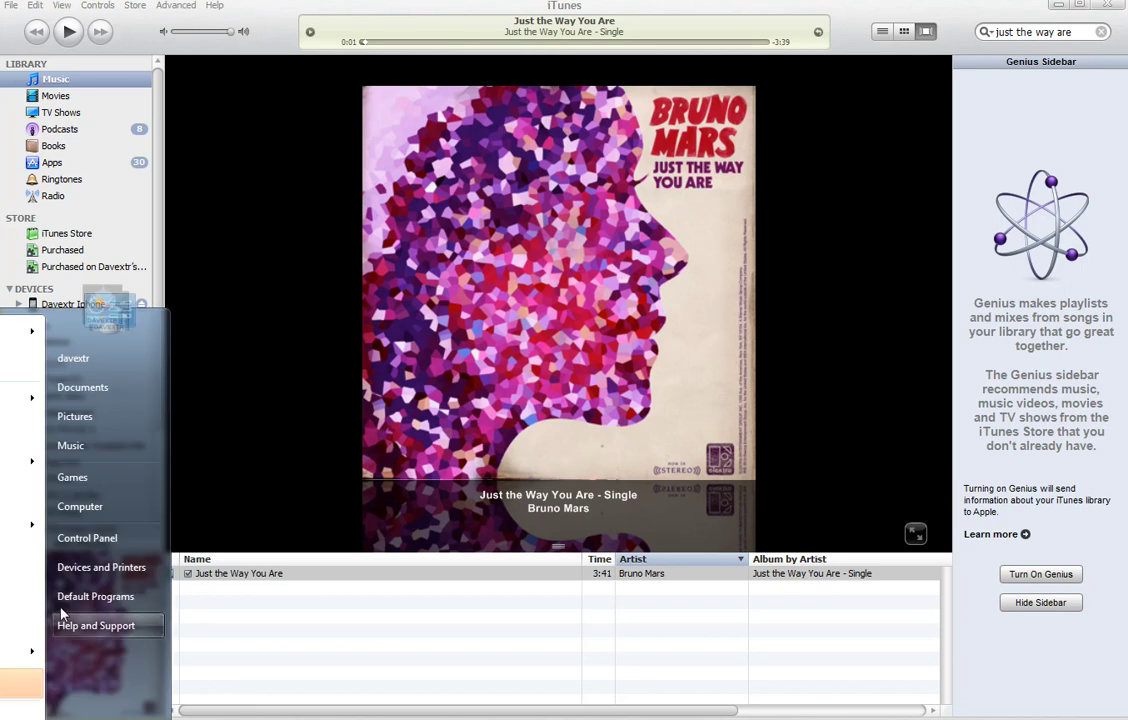
left_click(78, 476)
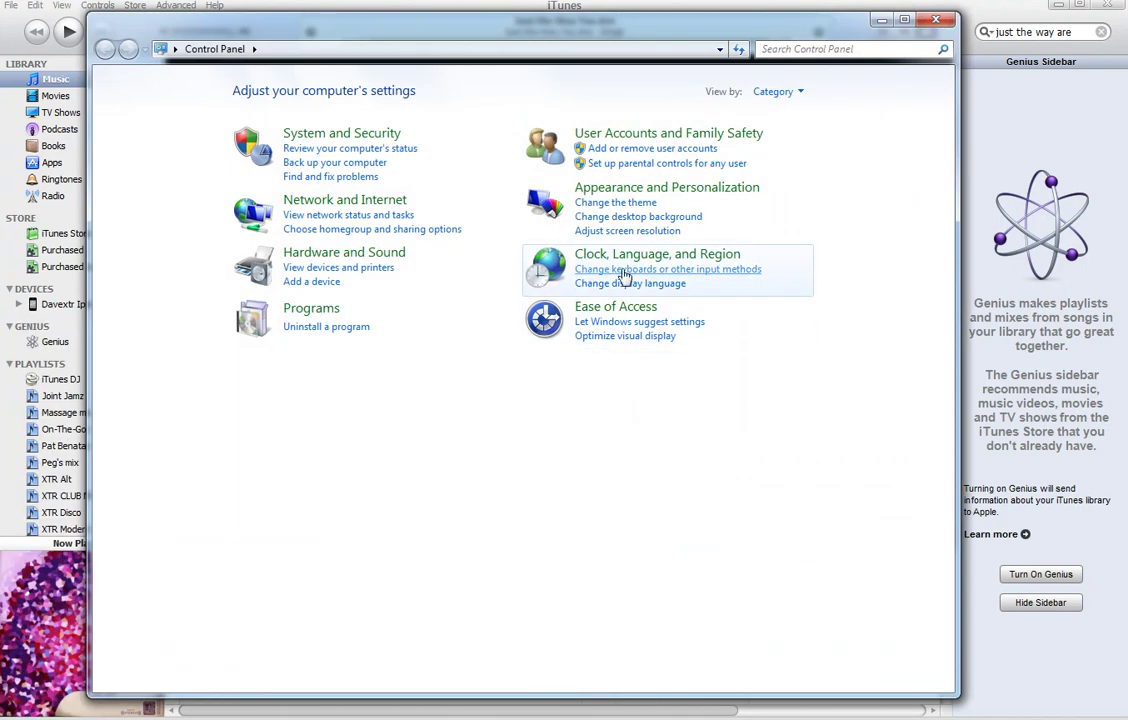
left_click_drag(412, 28, 502, 52)
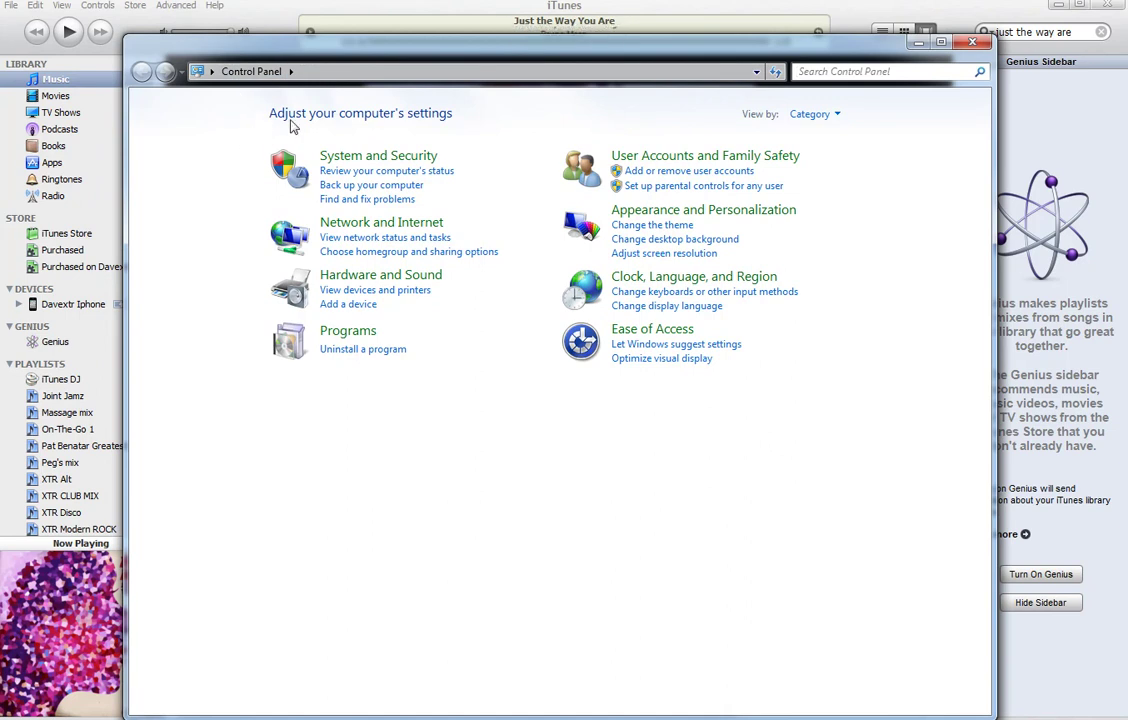
left_click(645, 214)
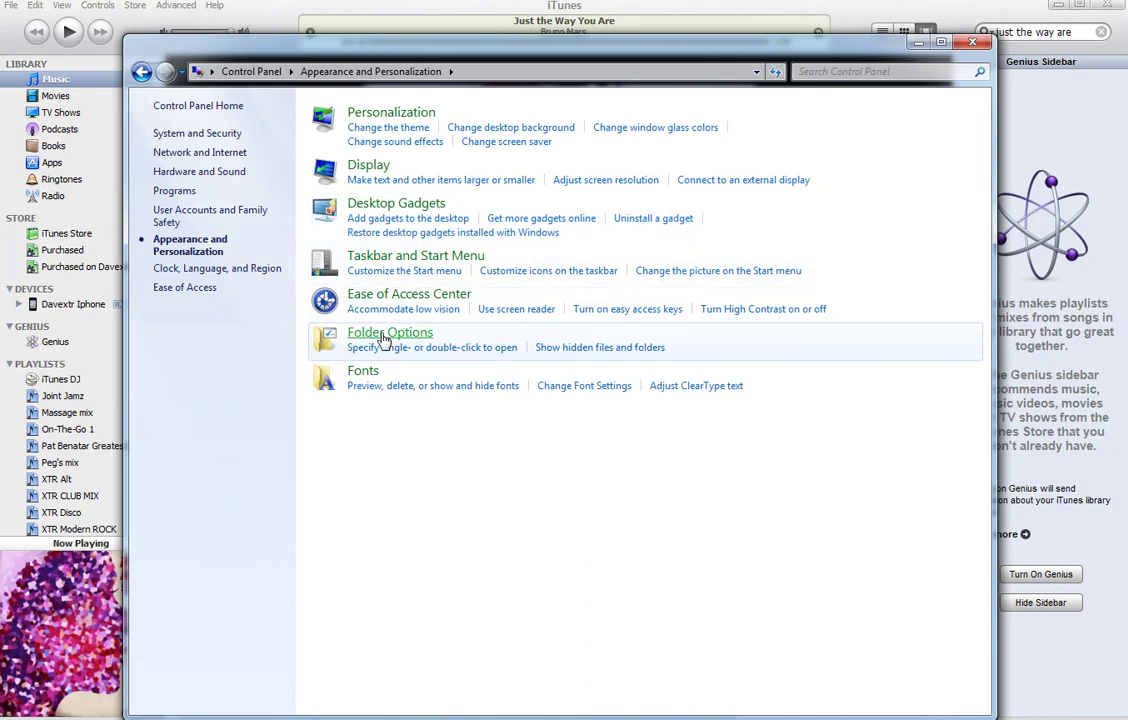
left_click(384, 340)
left_click_drag(159, 72, 557, 190)
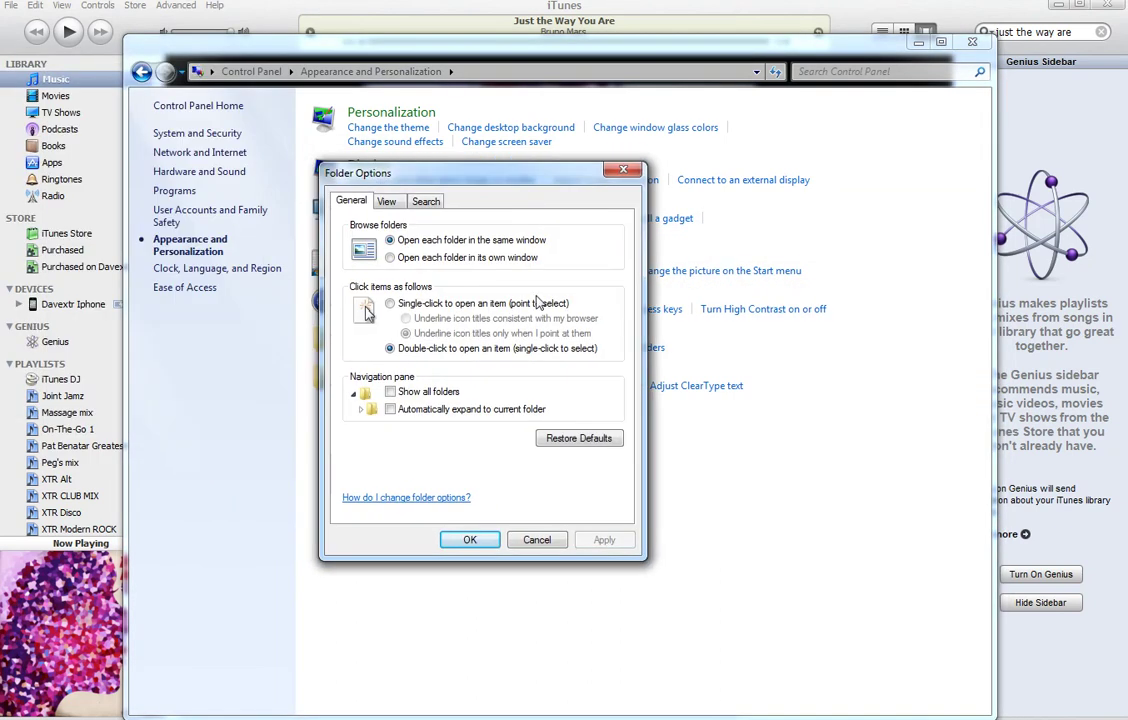
Step: Turn off hiding extensions for known file types, apply the change, and close Folder Options and the Control Panel
left_click(386, 201)
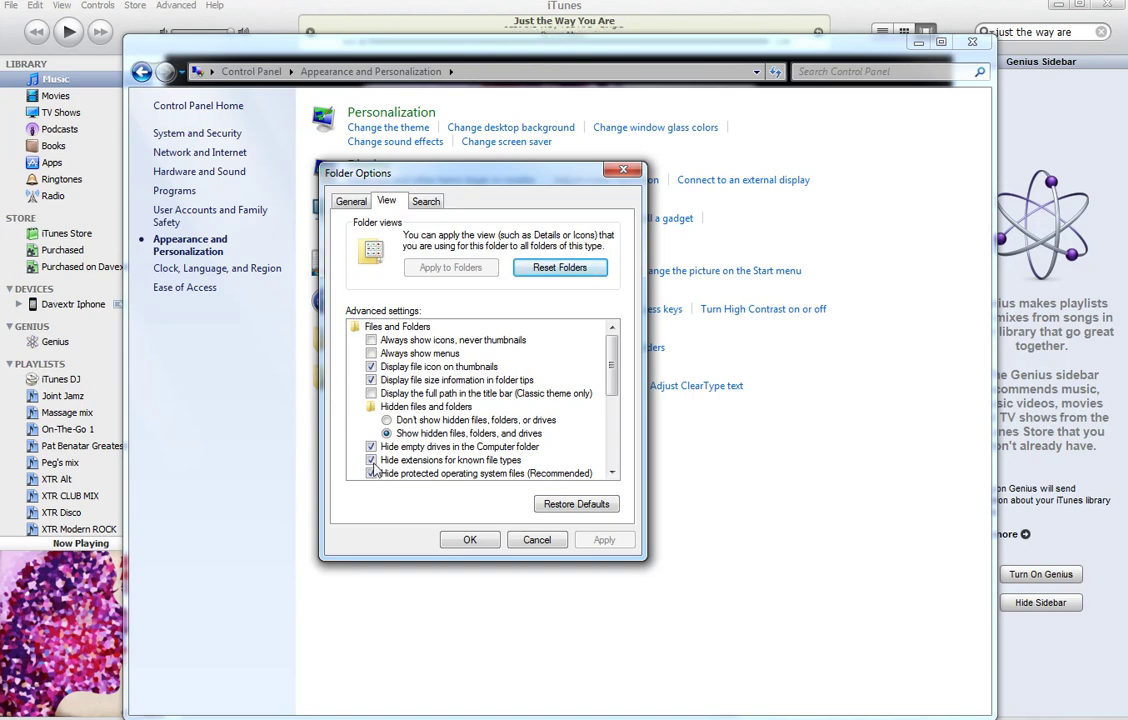
left_click(371, 460)
left_click(604, 540)
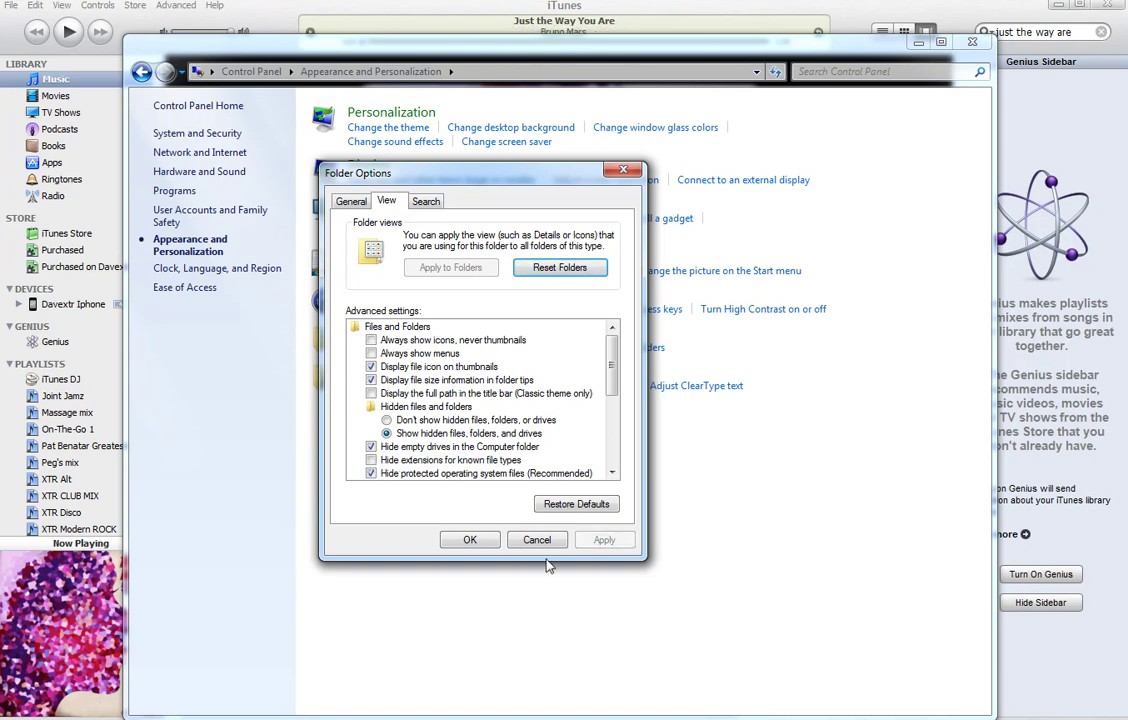
left_click(470, 540)
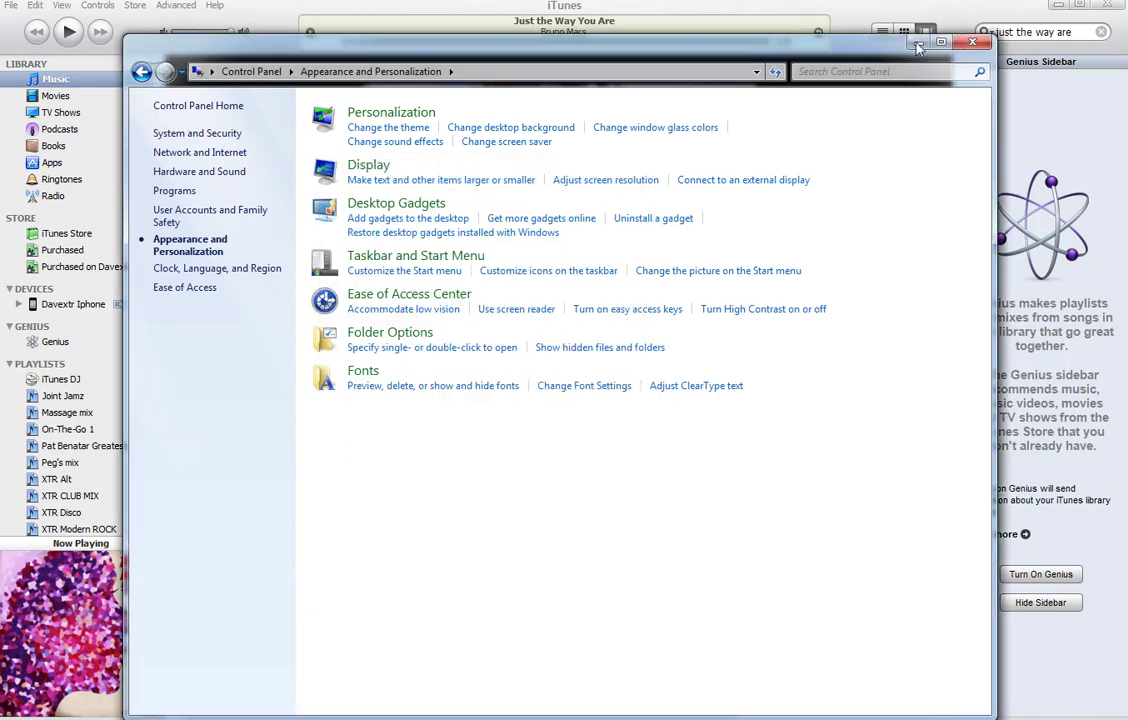
left_click(971, 42)
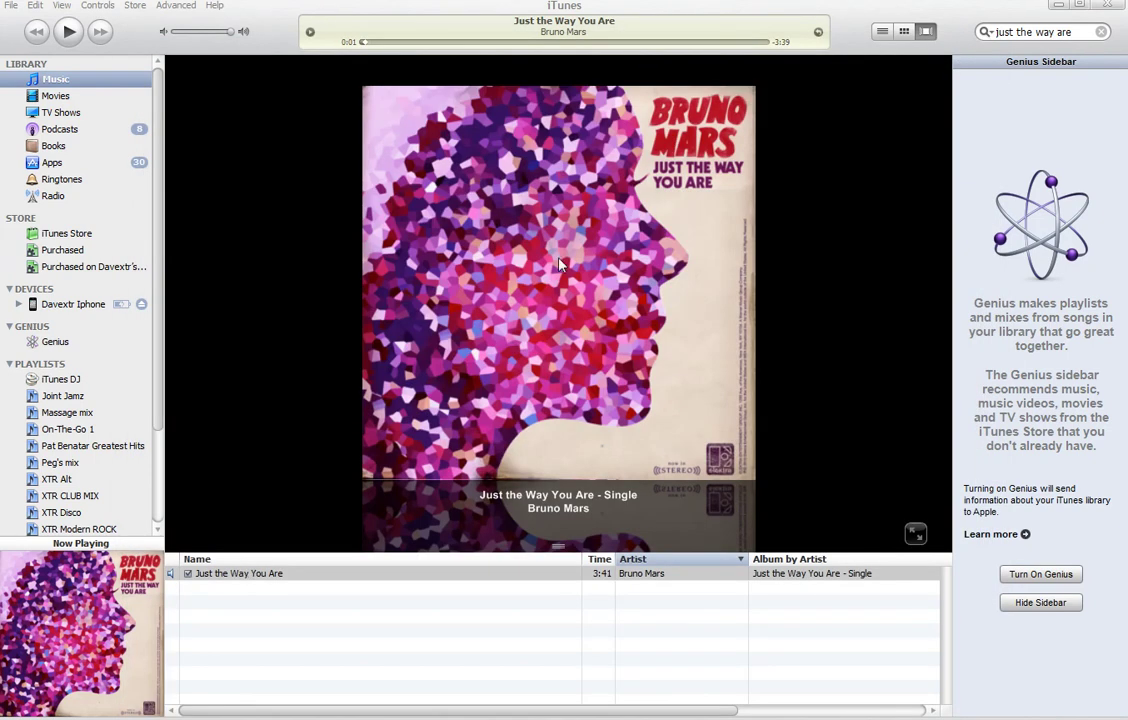
Step: Show the playback options in the info of "Just the Way You Are" and note its stop time, 3:40.682, in Notepad
left_click(286, 576)
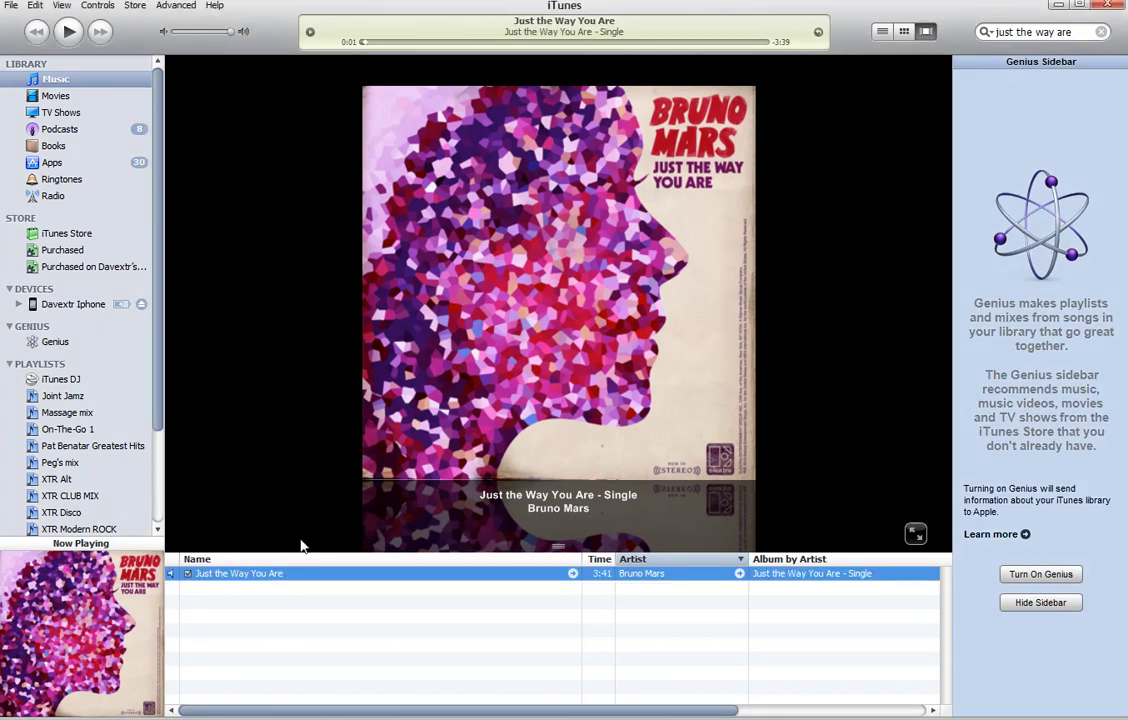
right_click(259, 583)
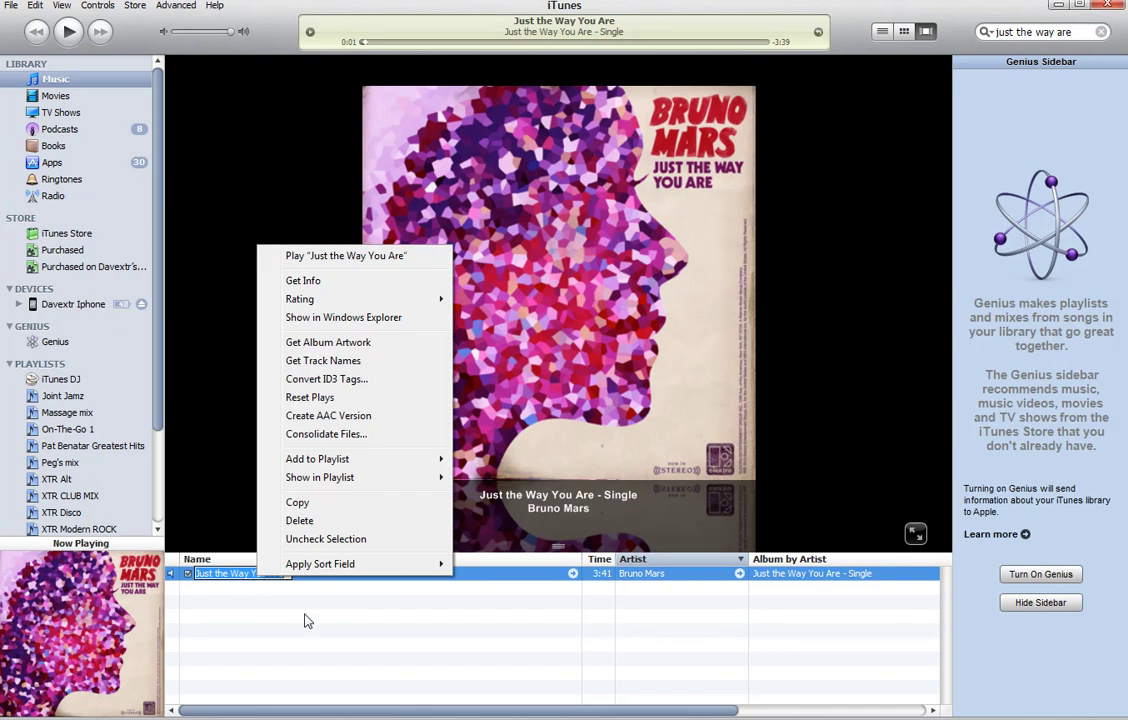
left_click(306, 581)
right_click(307, 581)
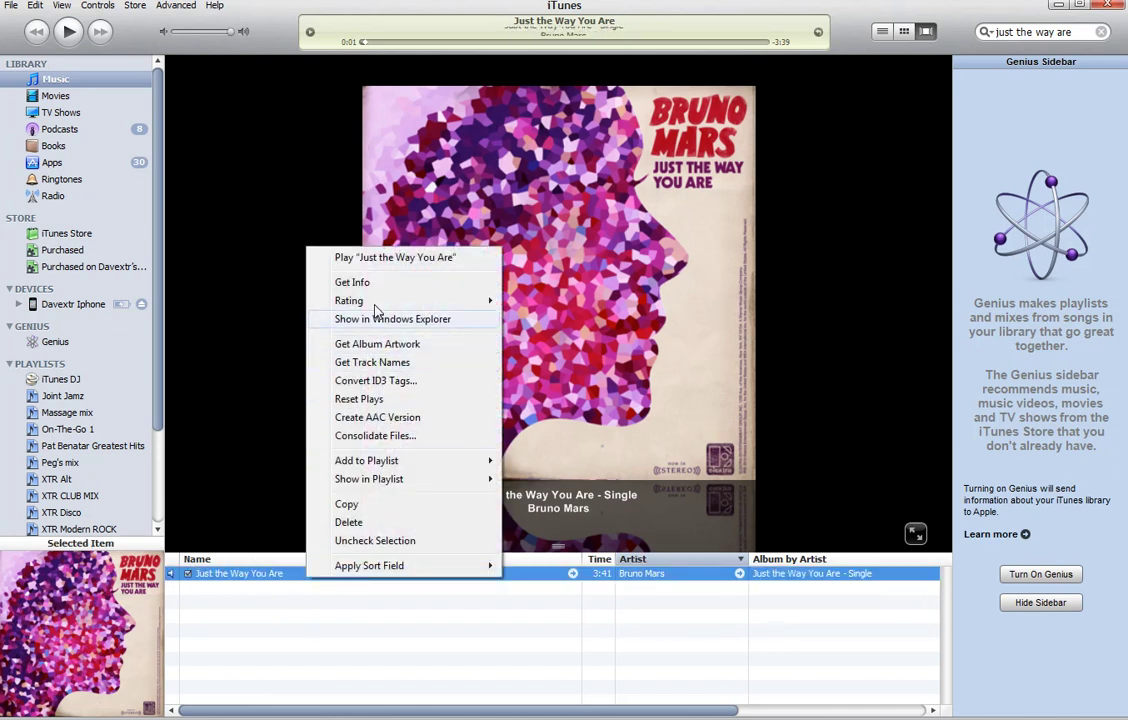
left_click(352, 282)
left_click(494, 116)
left_click_drag(560, 88, 430, 116)
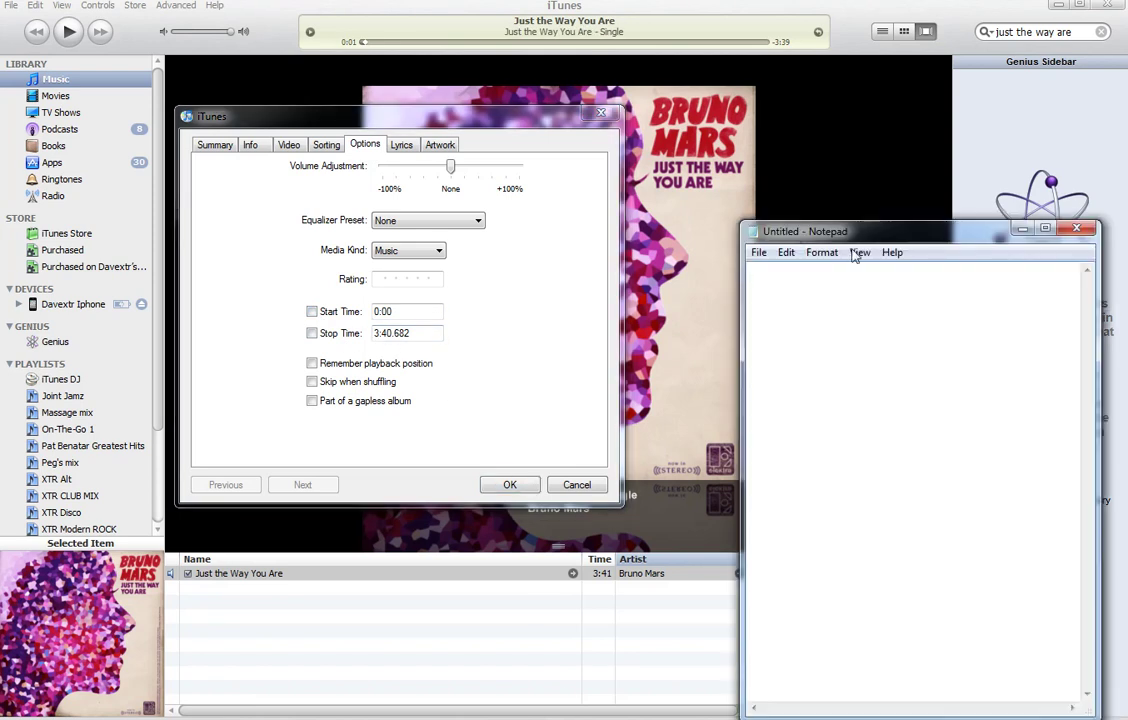
type("3:40.682")
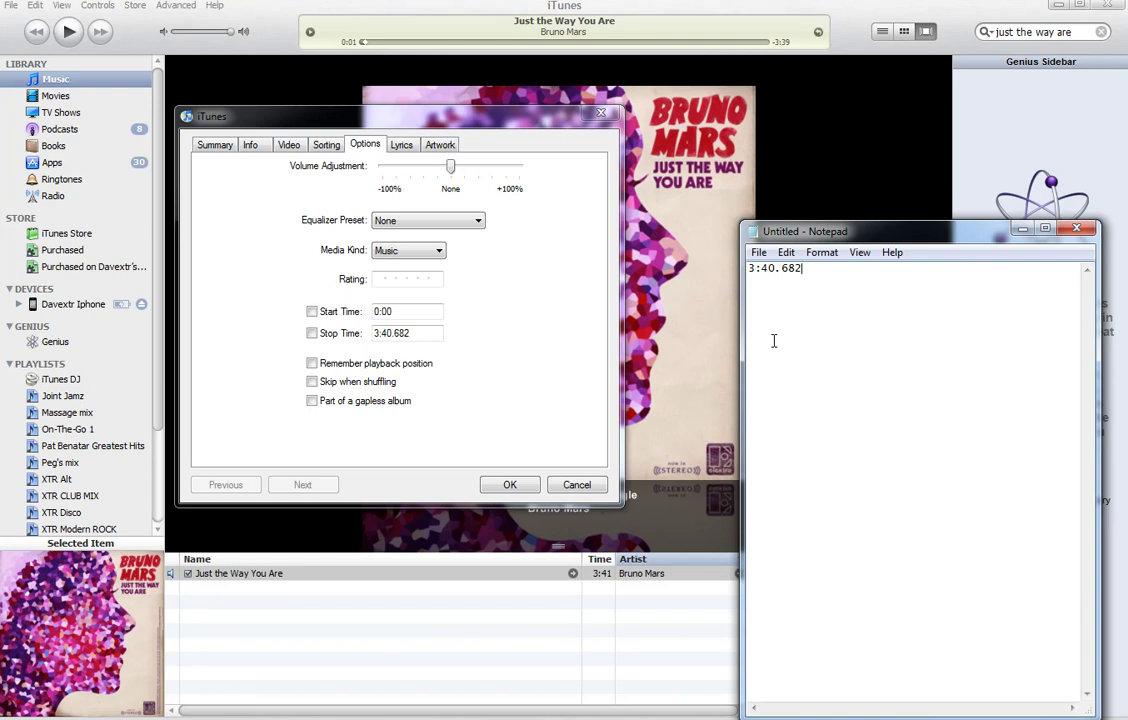
Step: Set the song's stop time to 0:39 and save the song info
left_click(423, 337)
left_click_drag(423, 337, 328, 336)
type("0")
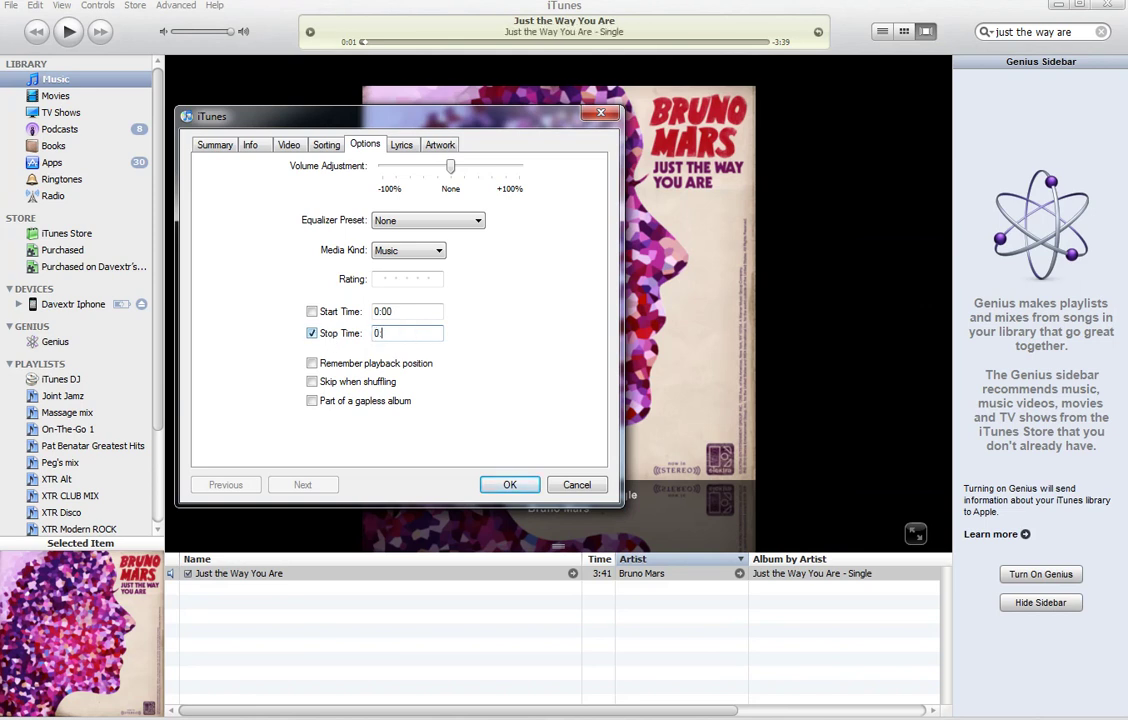
type(":39")
left_click(510, 486)
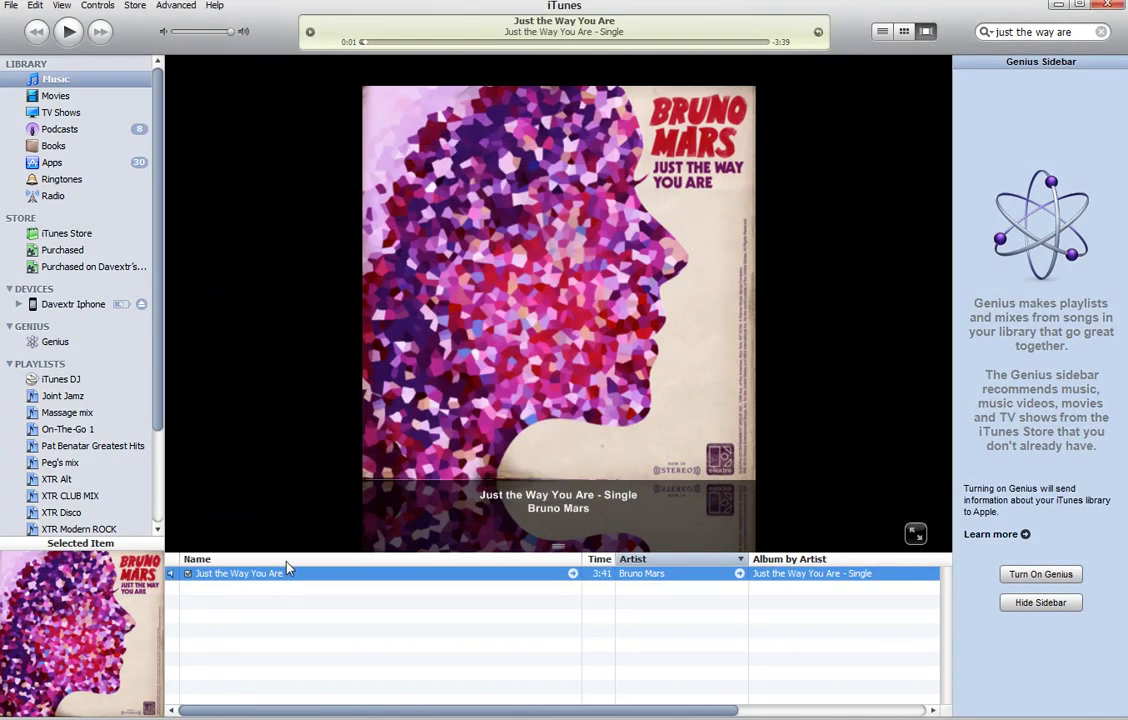
Step: Play "Just the Way You Are", skip ahead through the track to check the new stop time, and stop playback
double_click(283, 574)
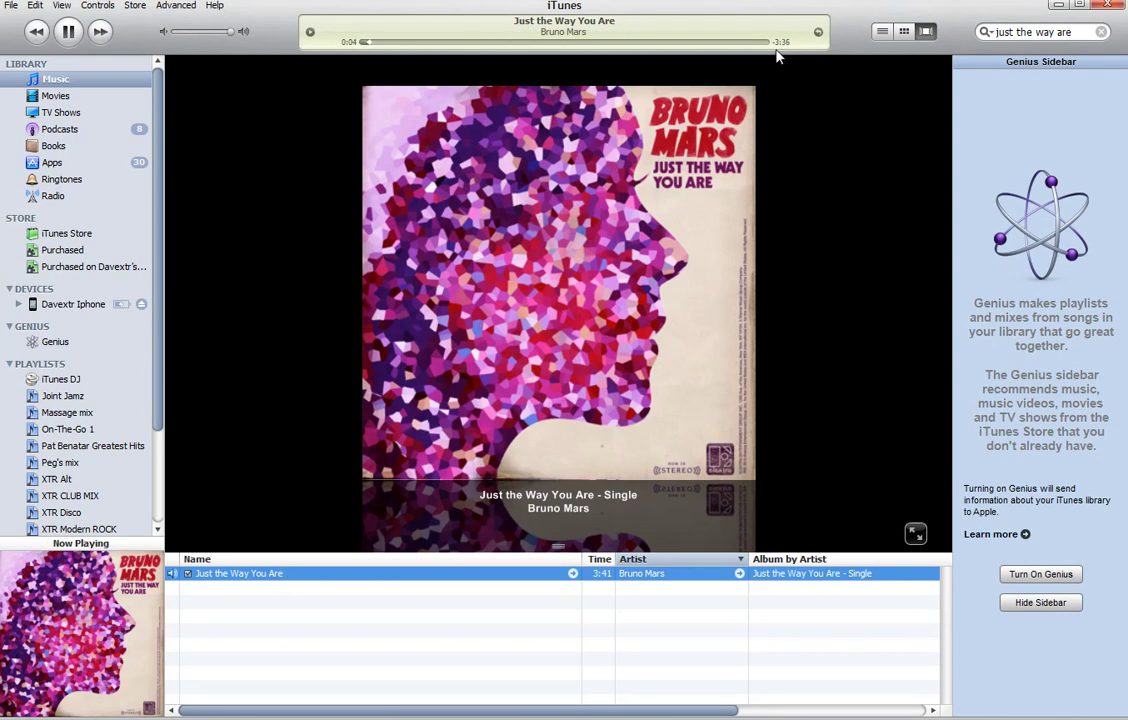
key("ctrl+period")
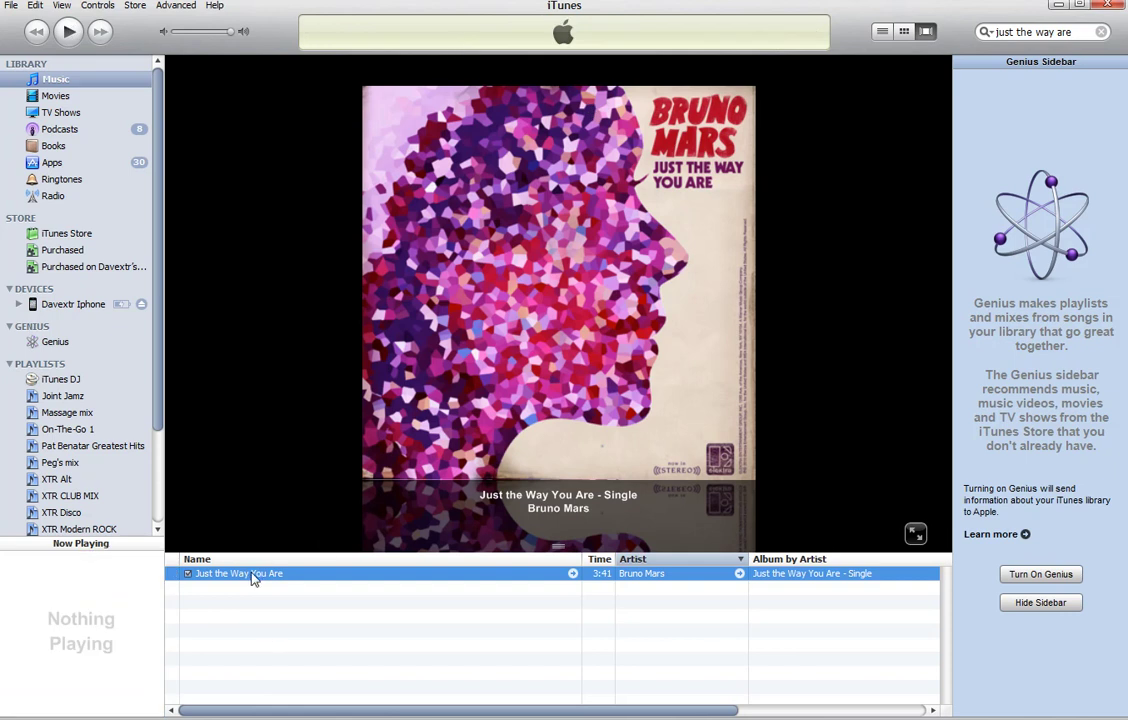
double_click(252, 576)
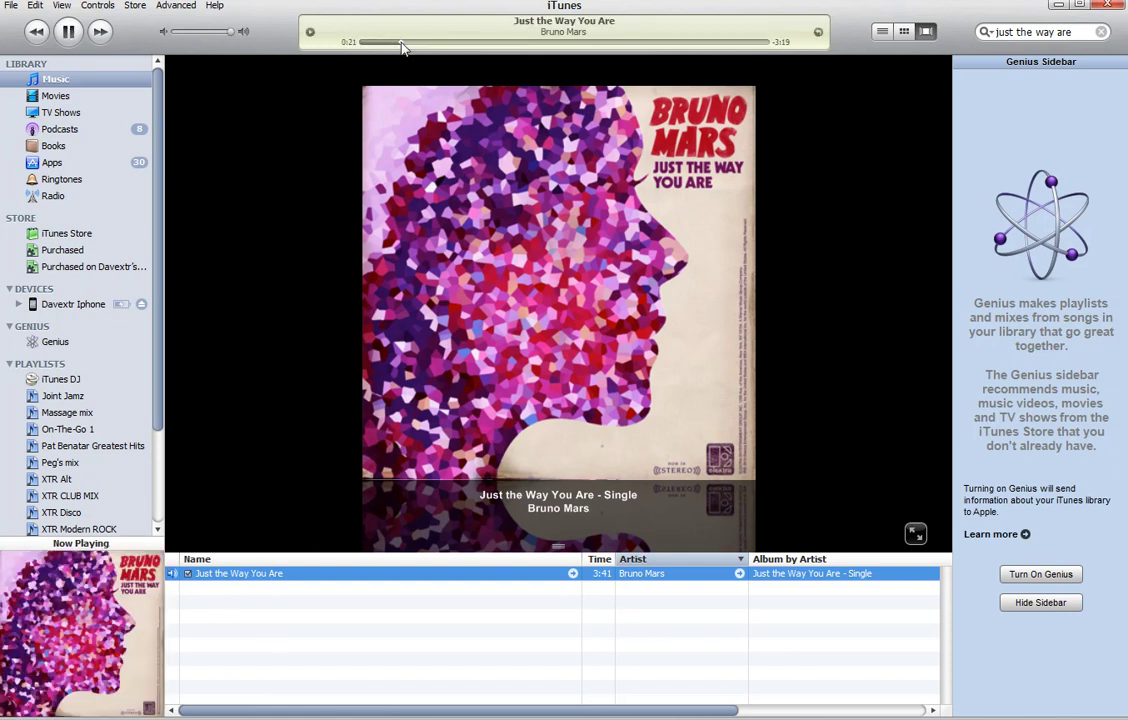
left_click_drag(361, 43, 418, 48)
key("ctrl+period")
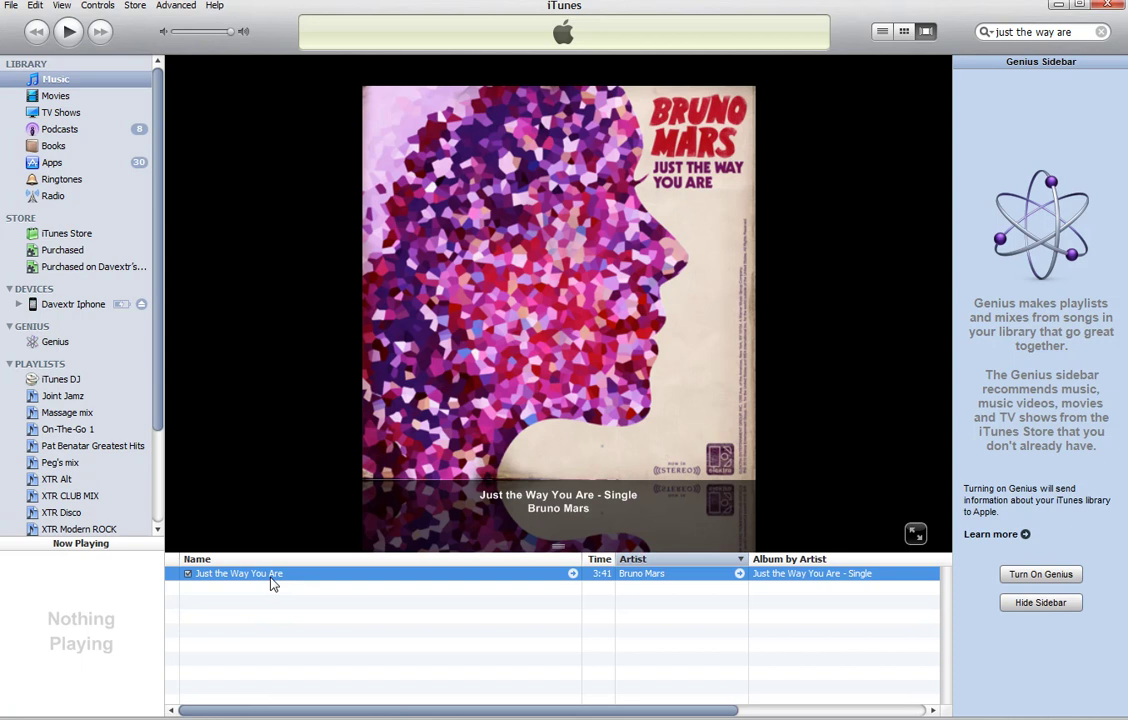
Step: Create an AAC version of "Just the Way You Are" and show the shortened copy in Windows Explorer
right_click(279, 572)
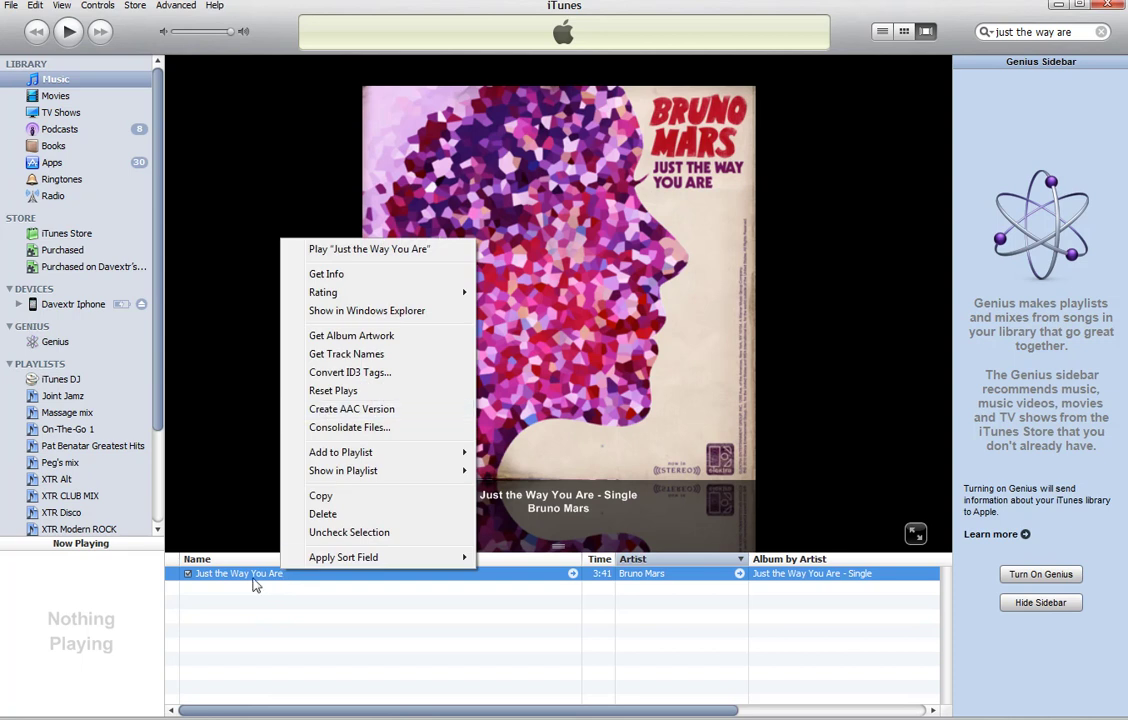
left_click(311, 410)
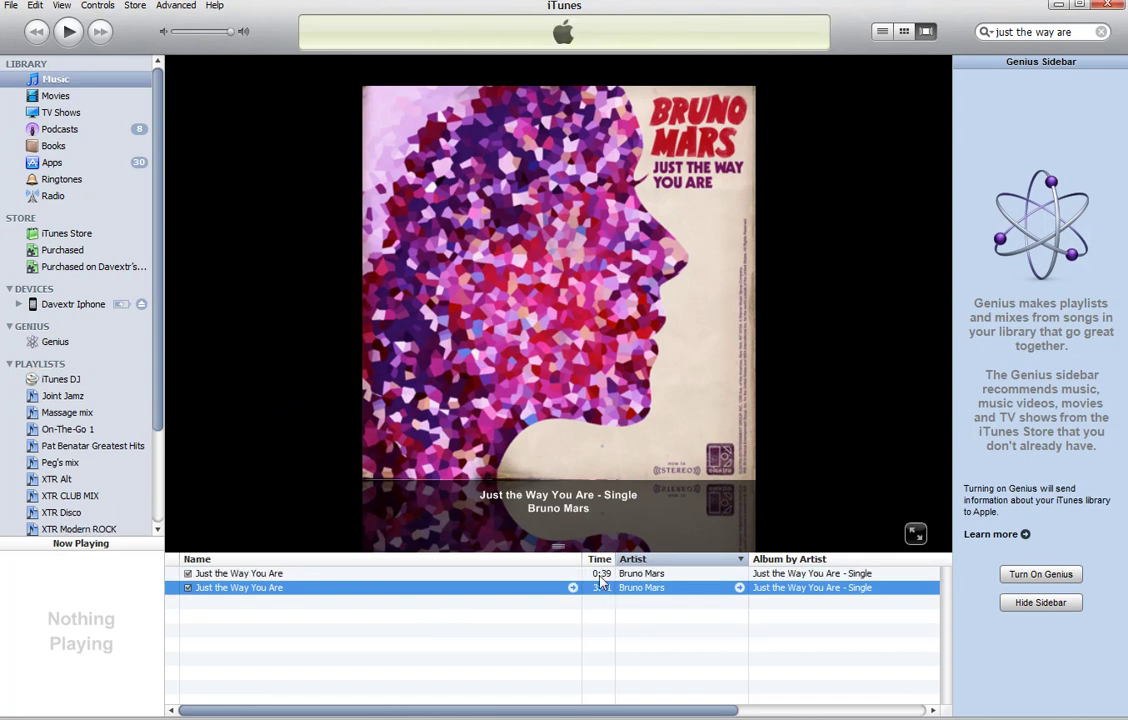
left_click(489, 576)
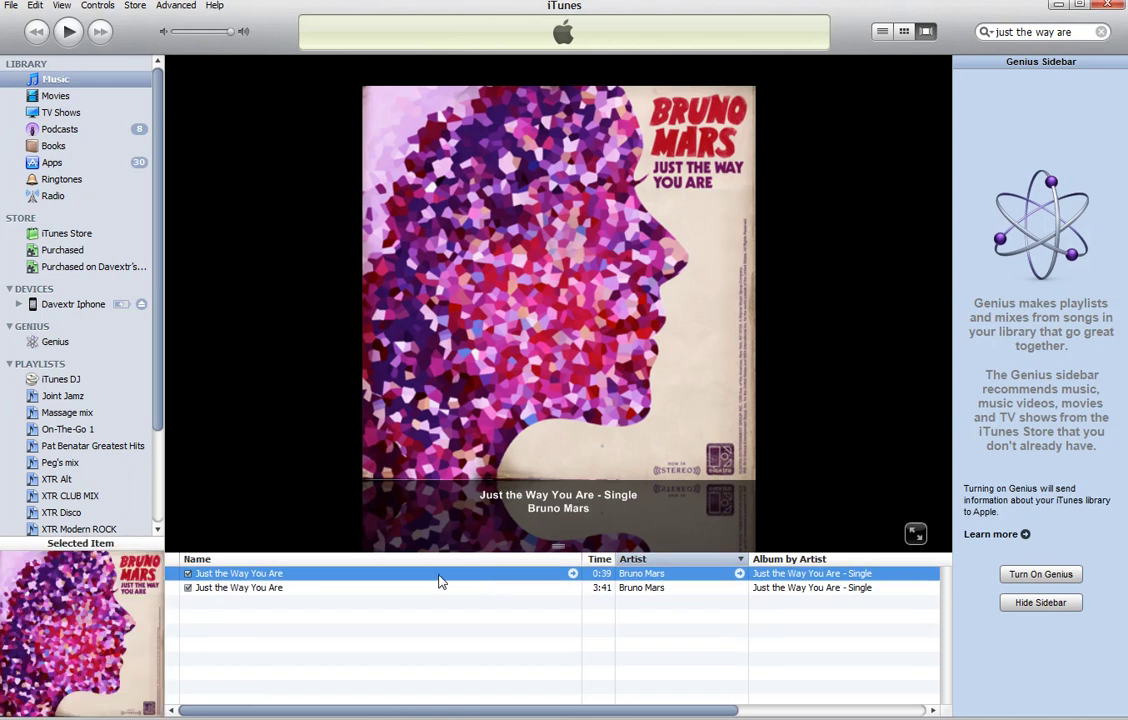
right_click(440, 579)
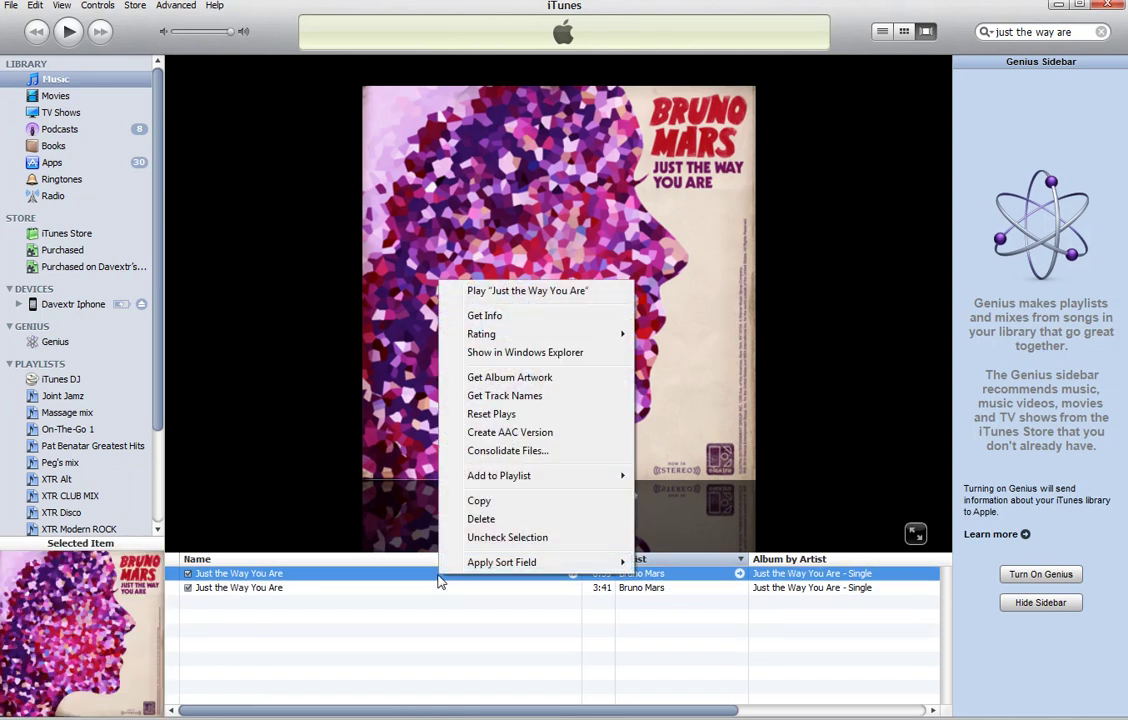
left_click(495, 355)
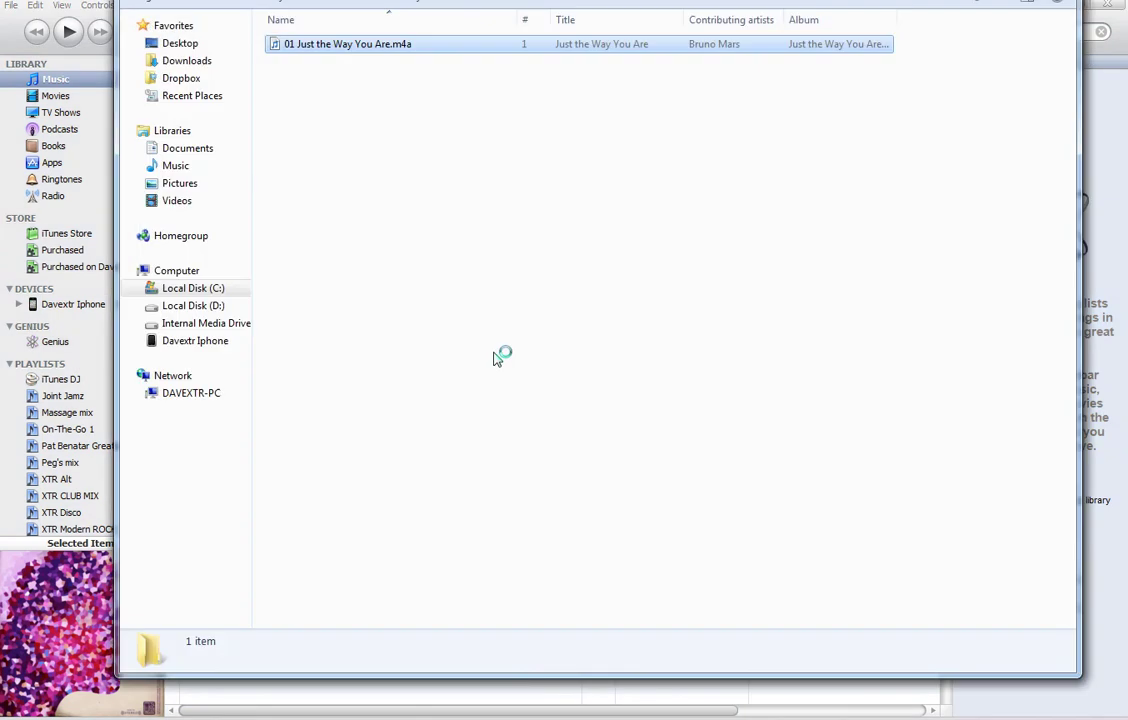
left_click_drag(500, 0, 468, 45)
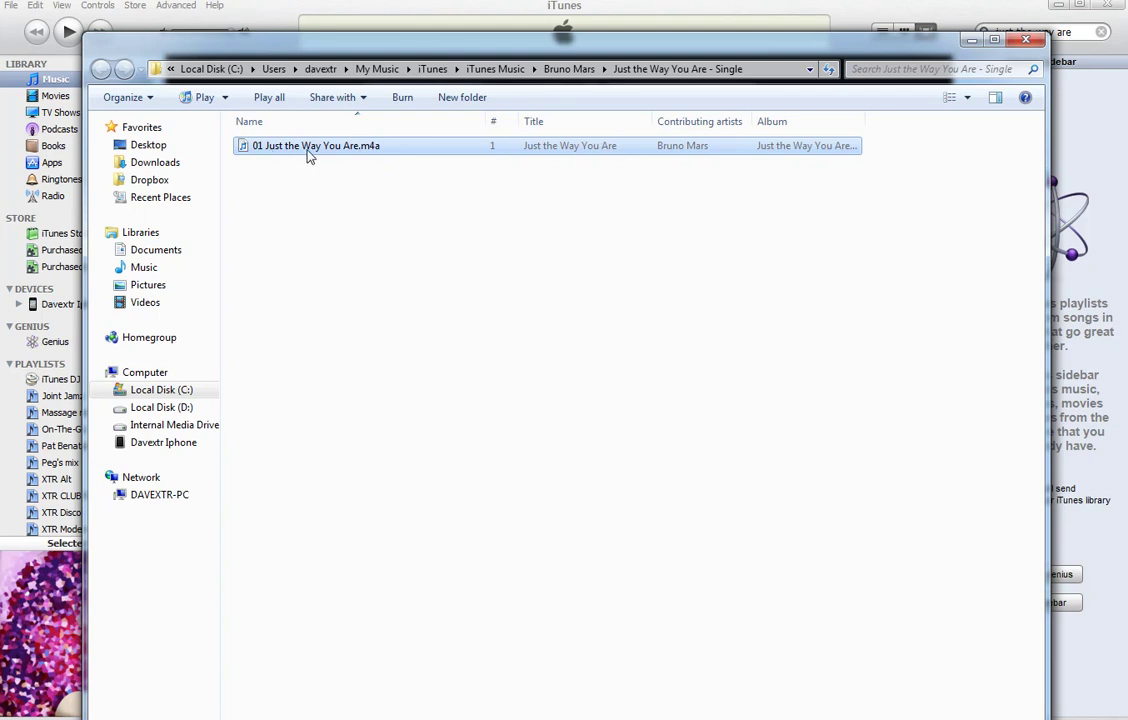
Step: Rename the file as 01 Just the Way You Are.m4r and accept the extension change
left_click(380, 157)
key("Right")
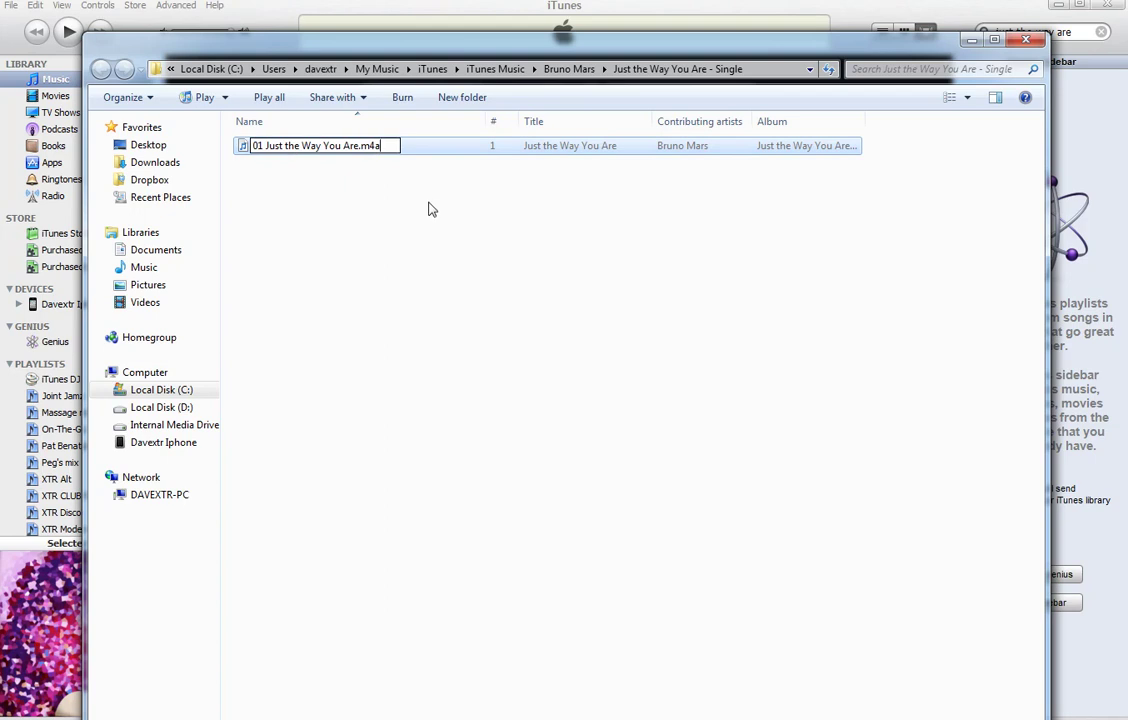
key("BackSpace")
type("r")
key("Return")
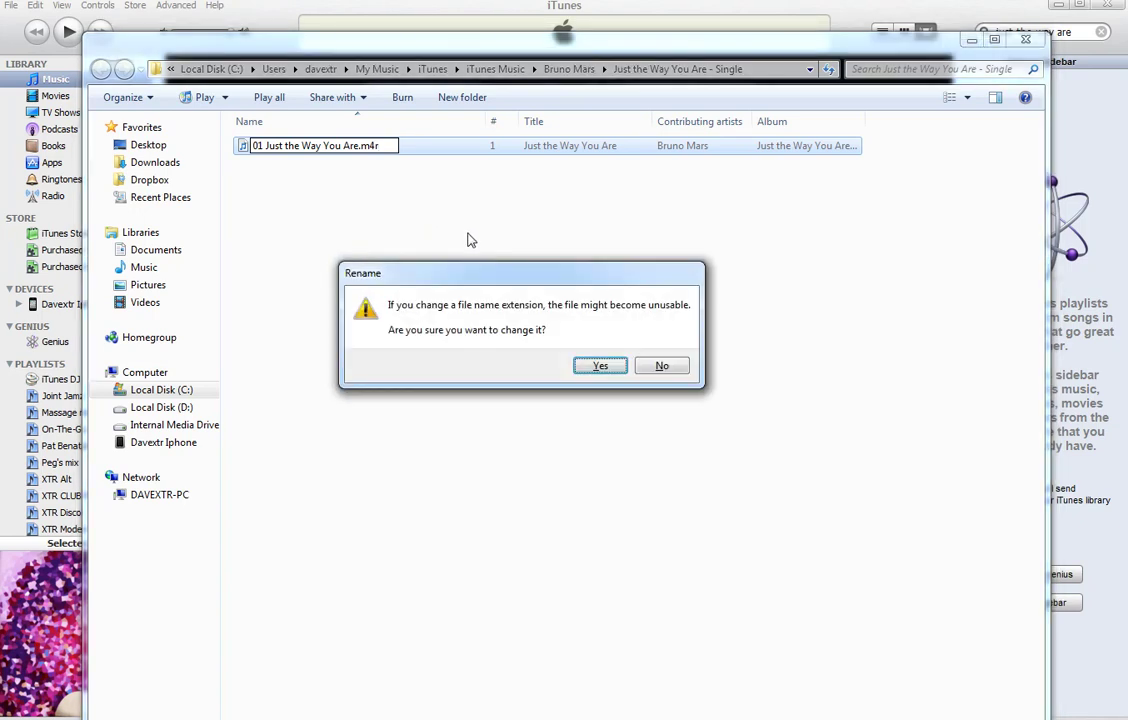
left_click(596, 366)
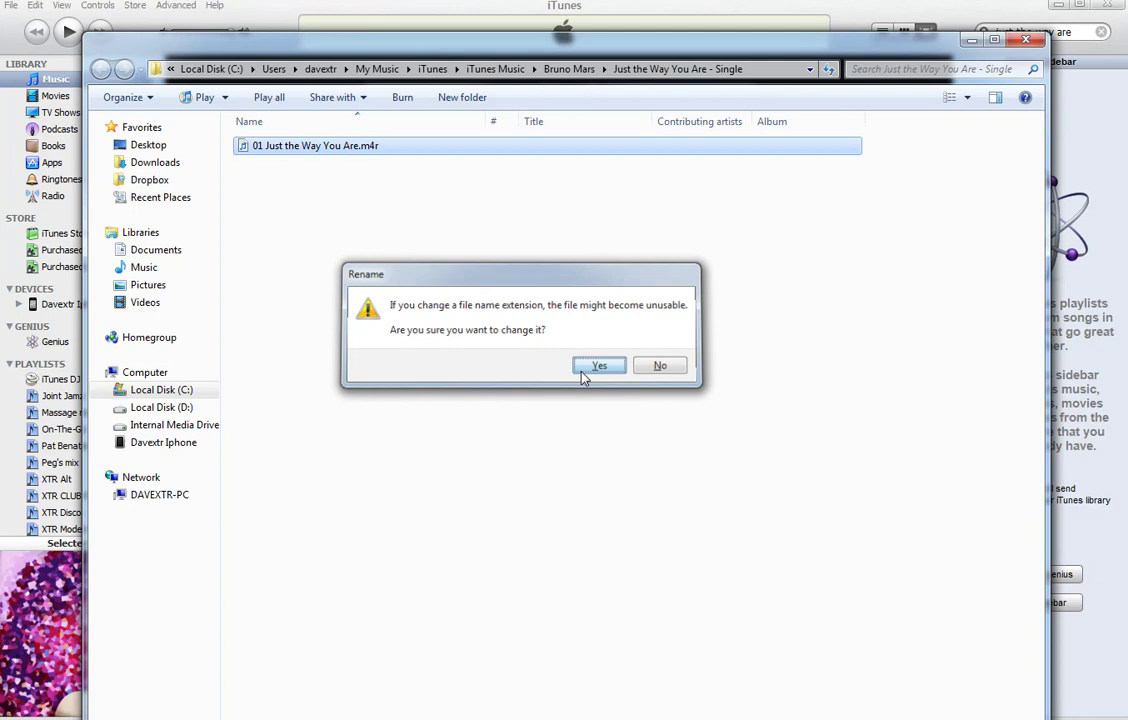
Step: Open the m4r file in iTunes and select "Just the Way You Are" in the Ringtones library
double_click(357, 148)
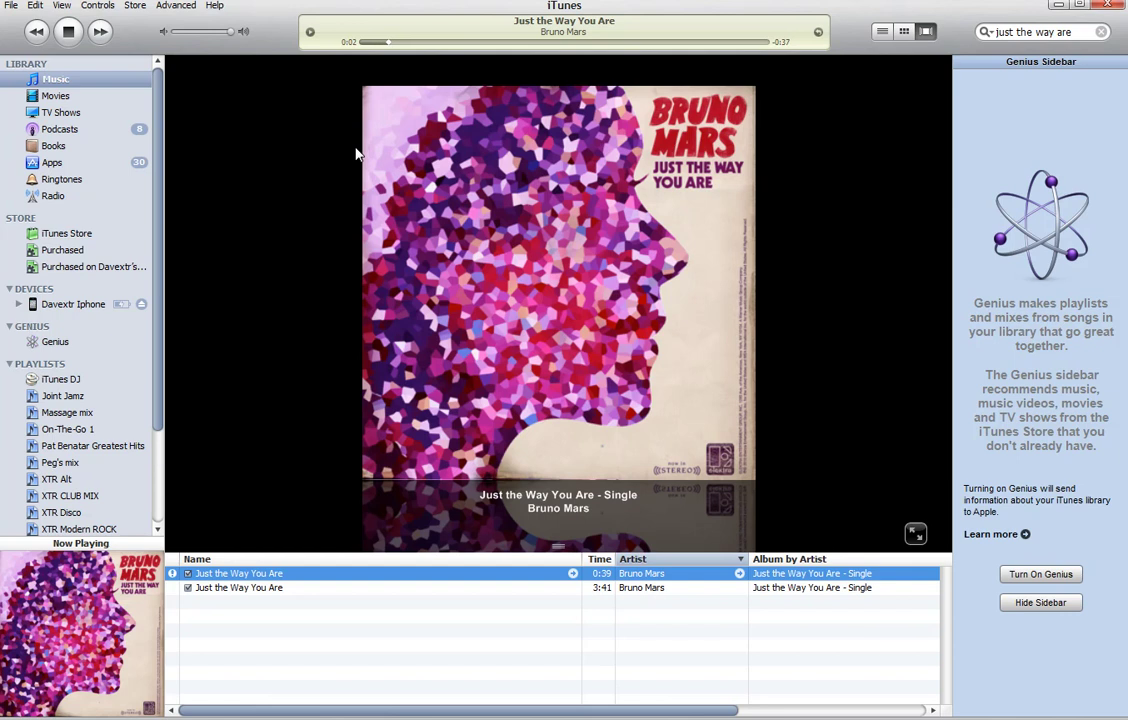
left_click(62, 178)
left_click(210, 345)
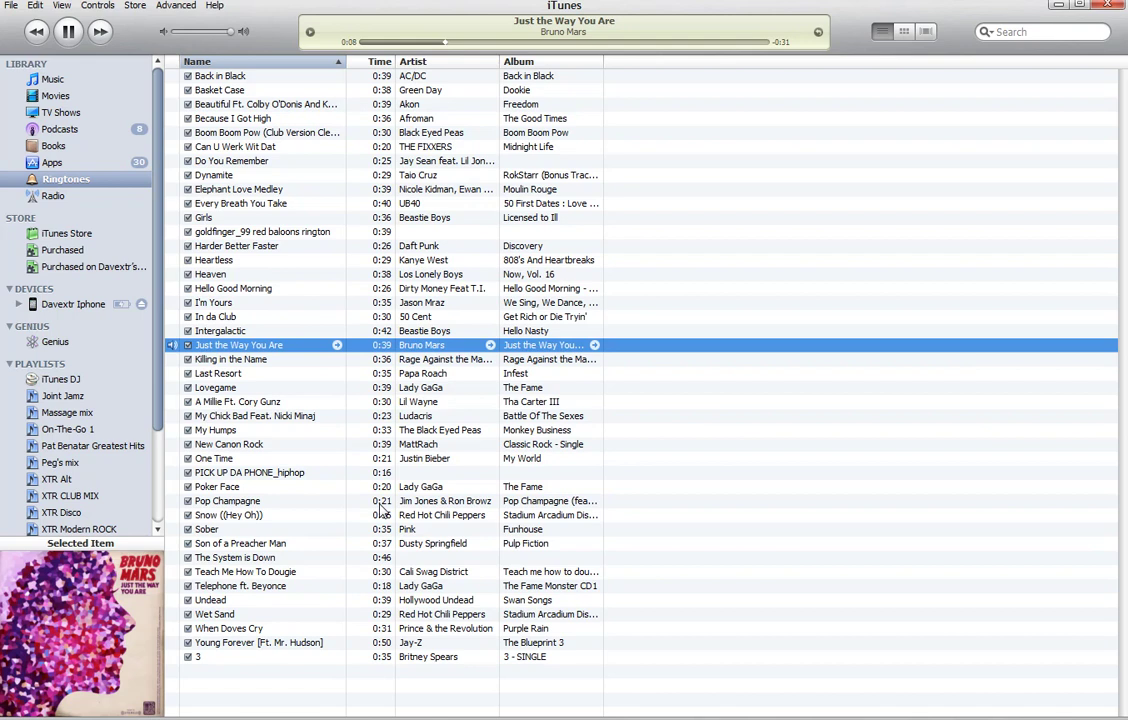
Step: Examine the ringtone sync settings of the connected iPhone
left_click(72, 304)
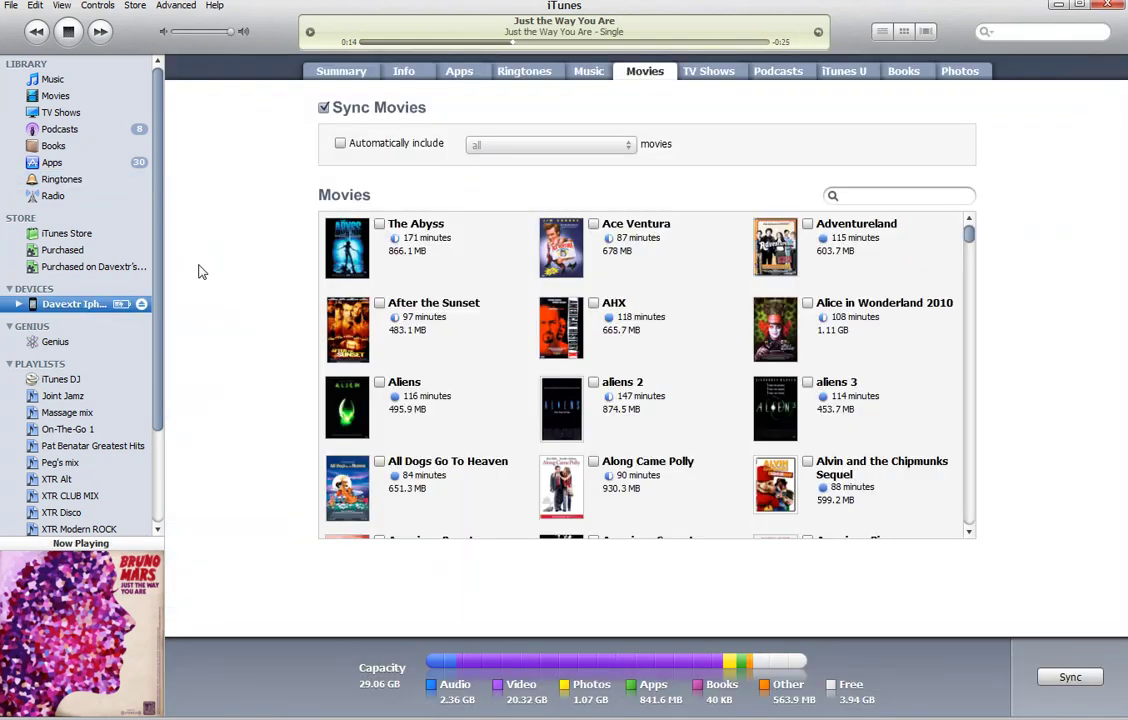
left_click(532, 74)
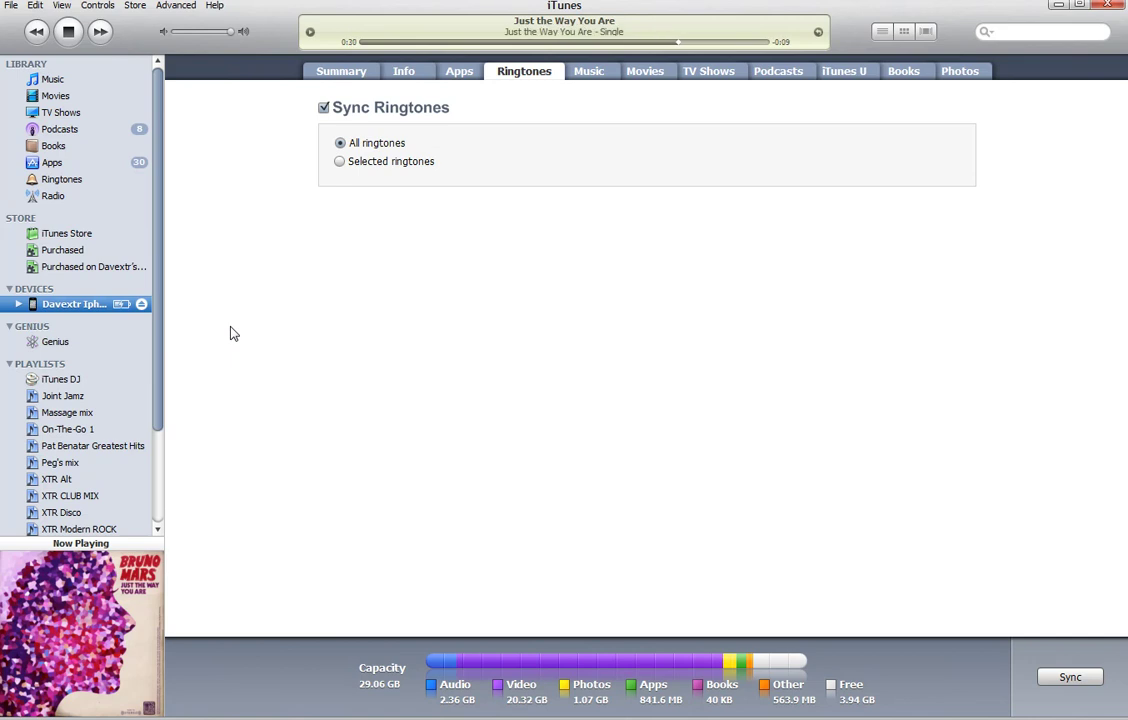
Step: Return to the music library and search it for "just the way are"
left_click(56, 80)
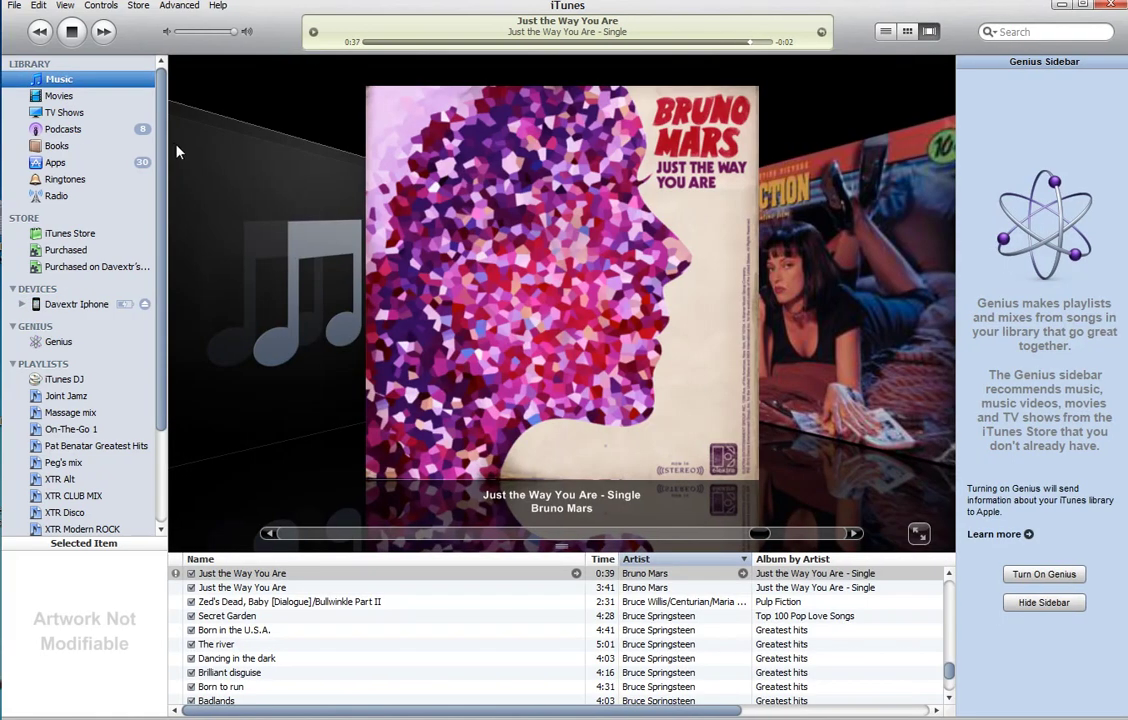
left_click(1045, 33)
type("just the way are")
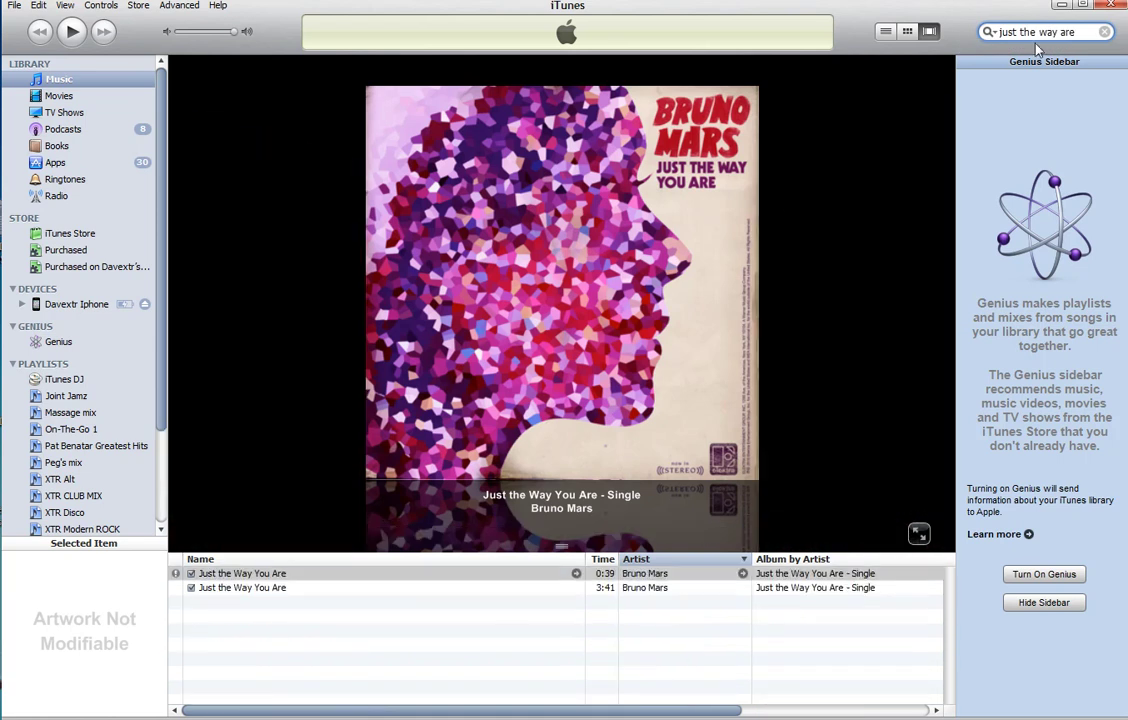
Step: Delete the shortened 0:39 "Just the Way You Are" track from the music library
left_click(243, 576)
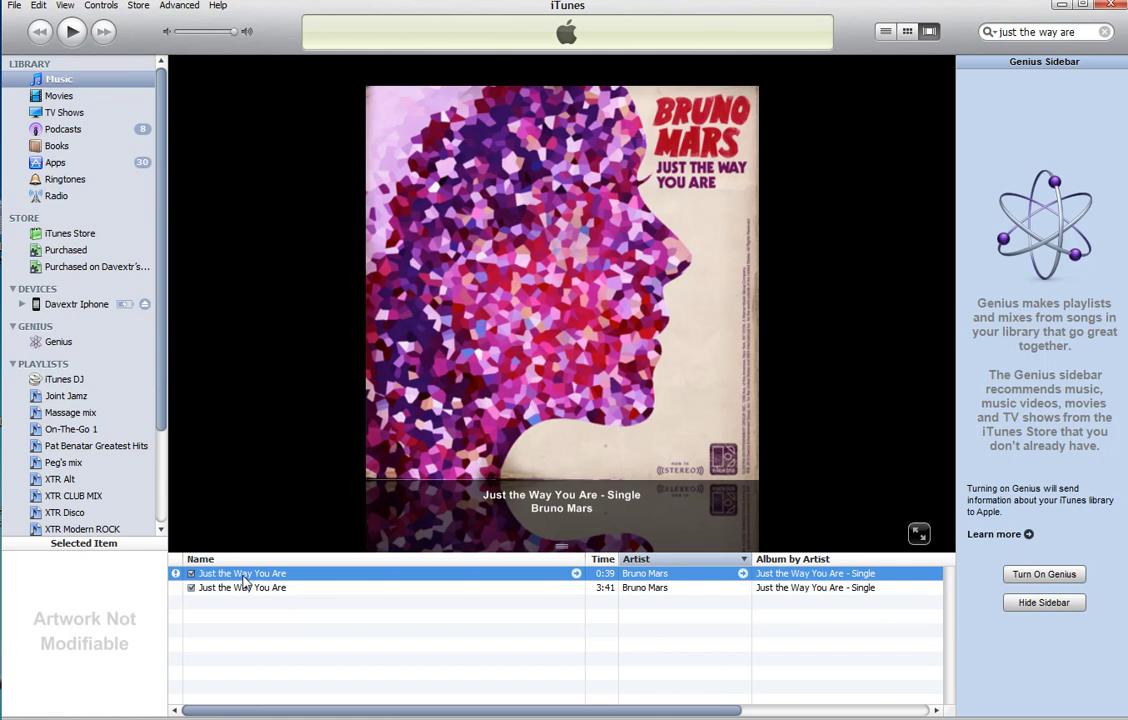
right_click(243, 577)
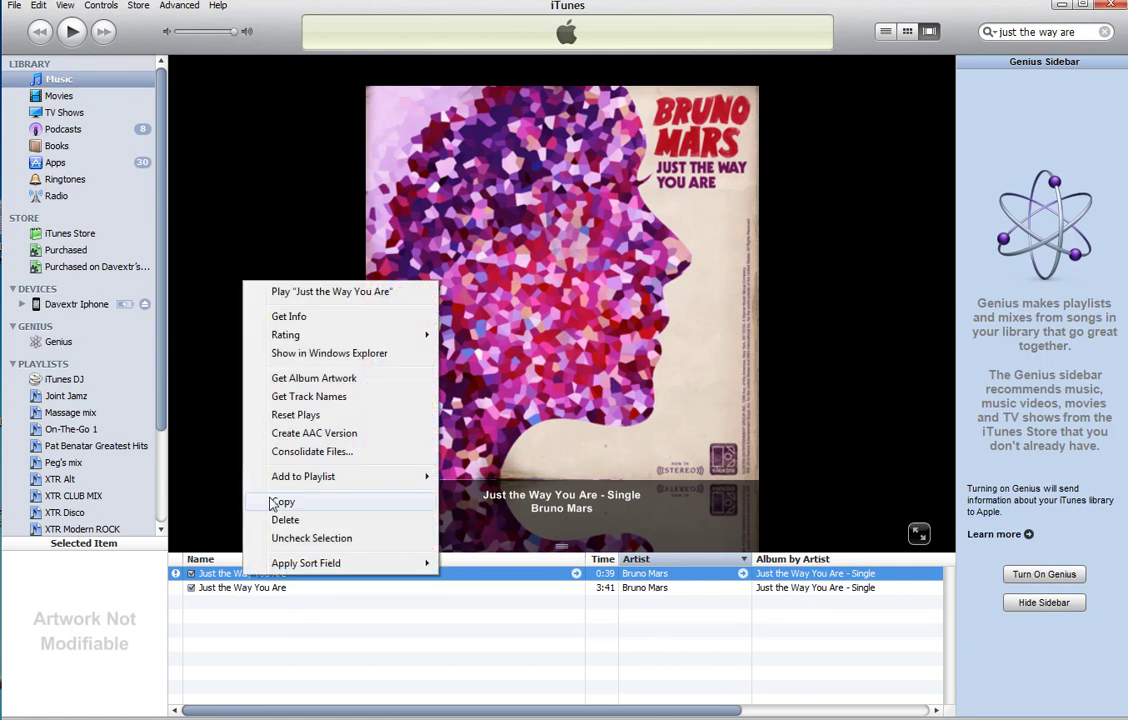
left_click(297, 519)
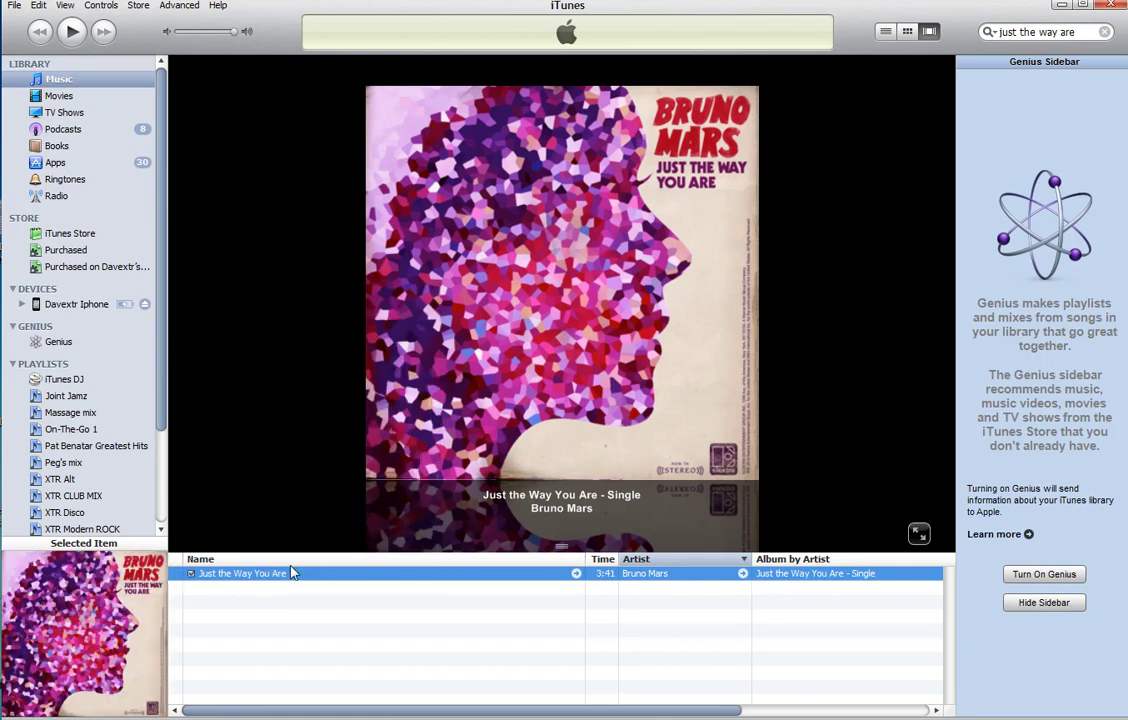
Step: Open the playback options of the full-length "Just the Way You Are" and copy the original stop time 3:40.682 from Notepad
right_click(265, 582)
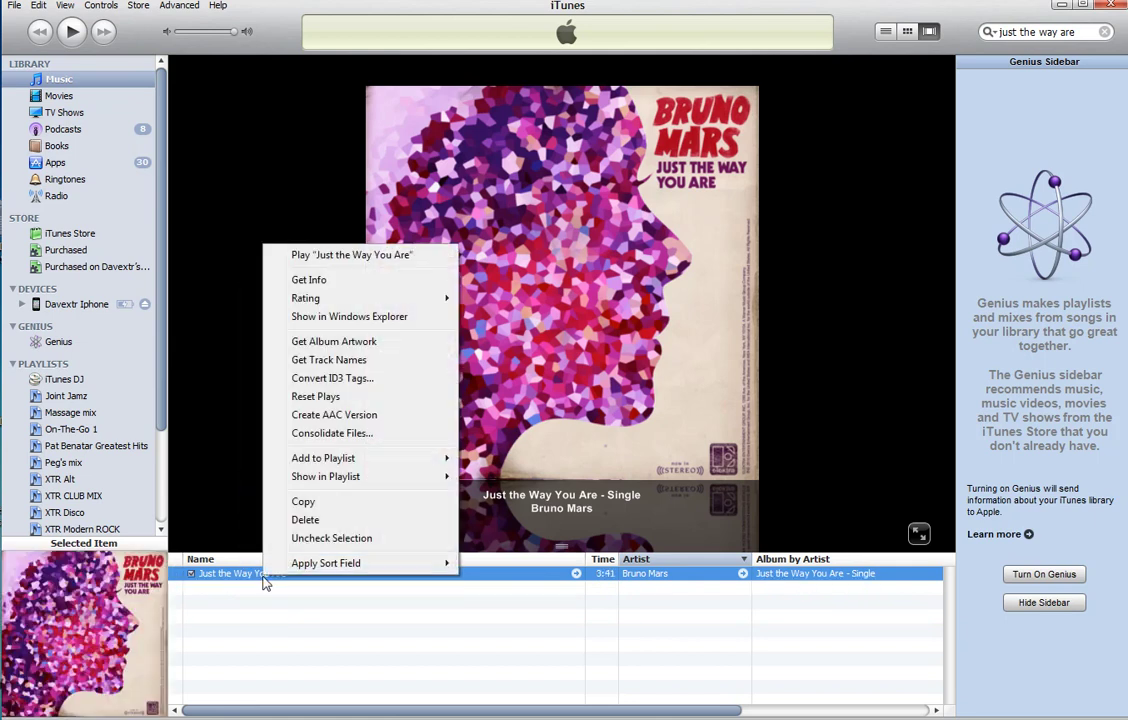
left_click(327, 287)
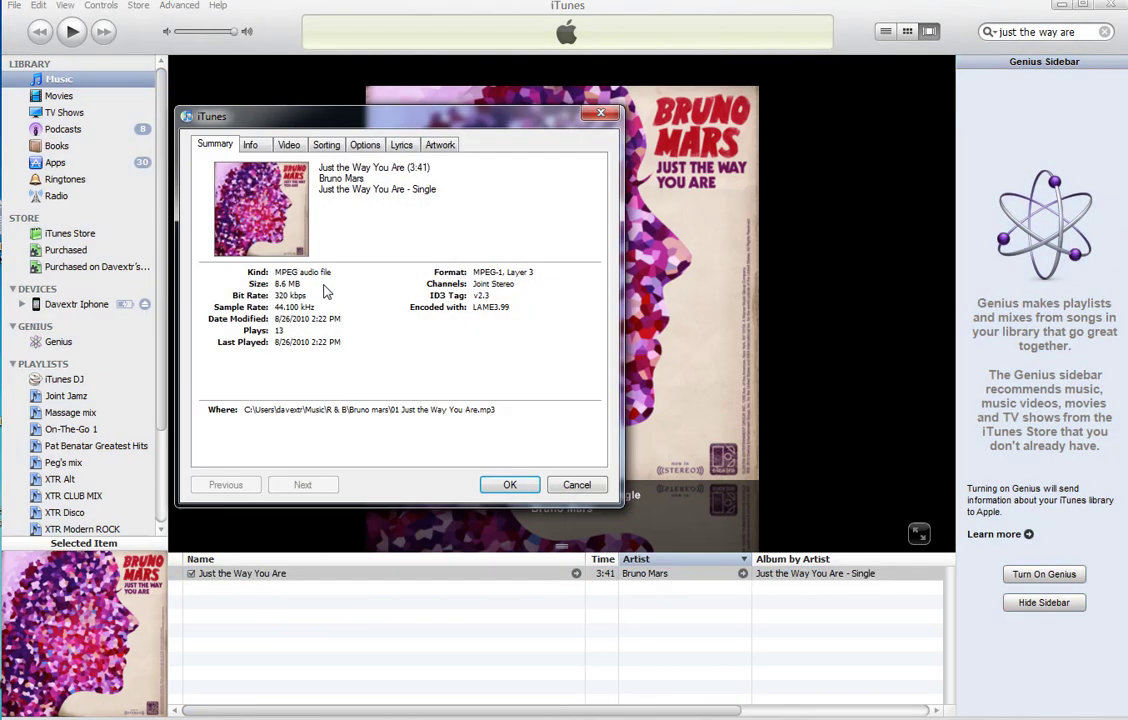
left_click(365, 145)
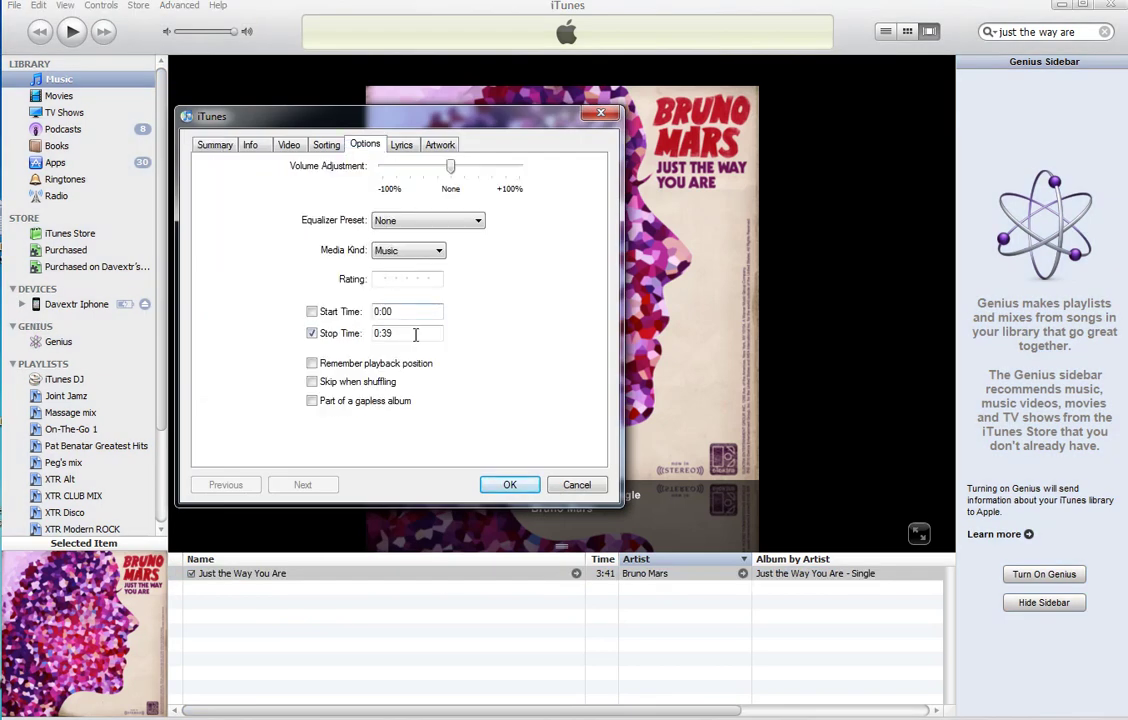
key("alt+Tab")
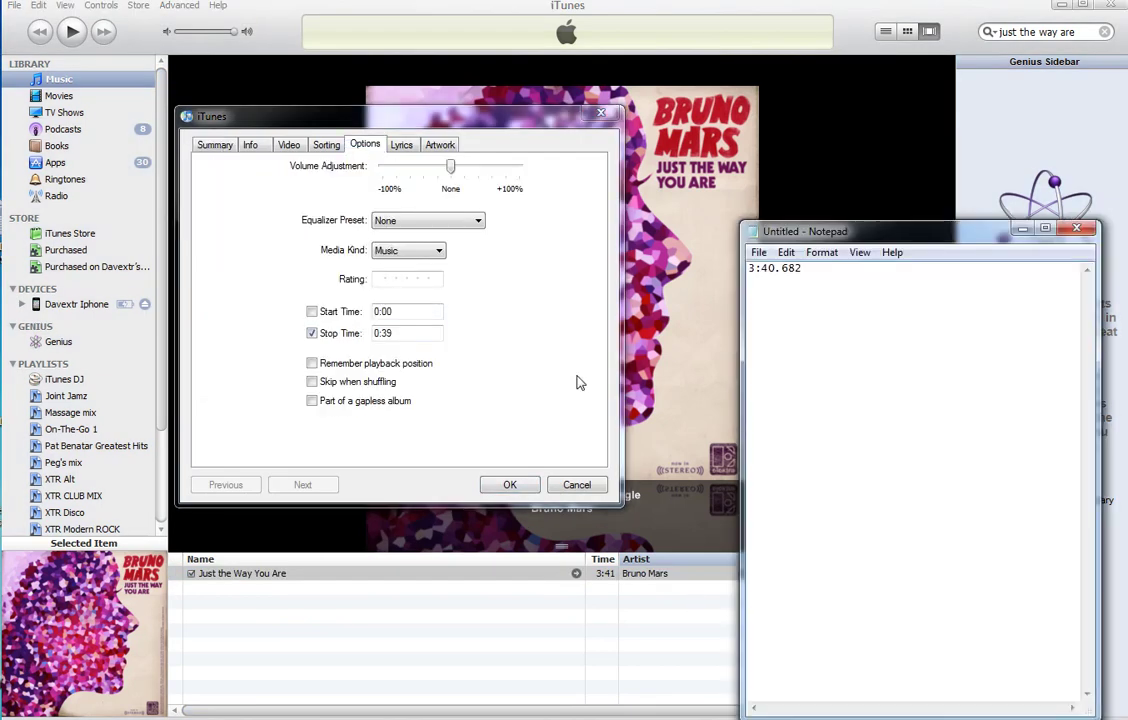
key("alt+Tab")
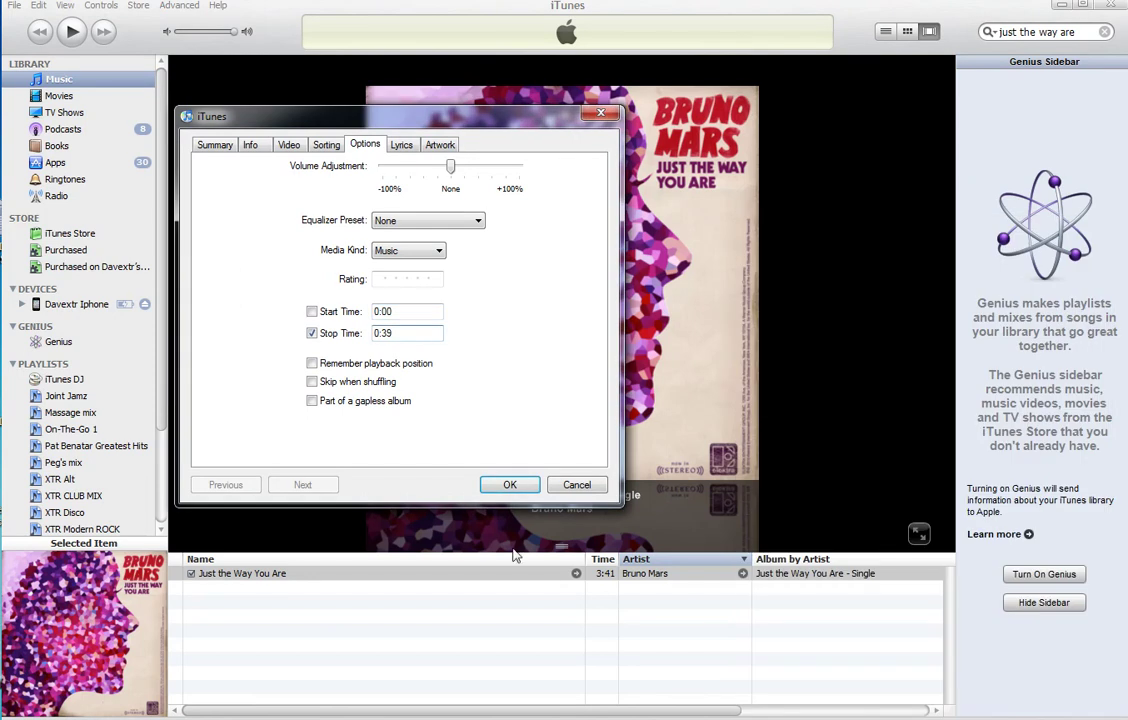
key("alt+Tab")
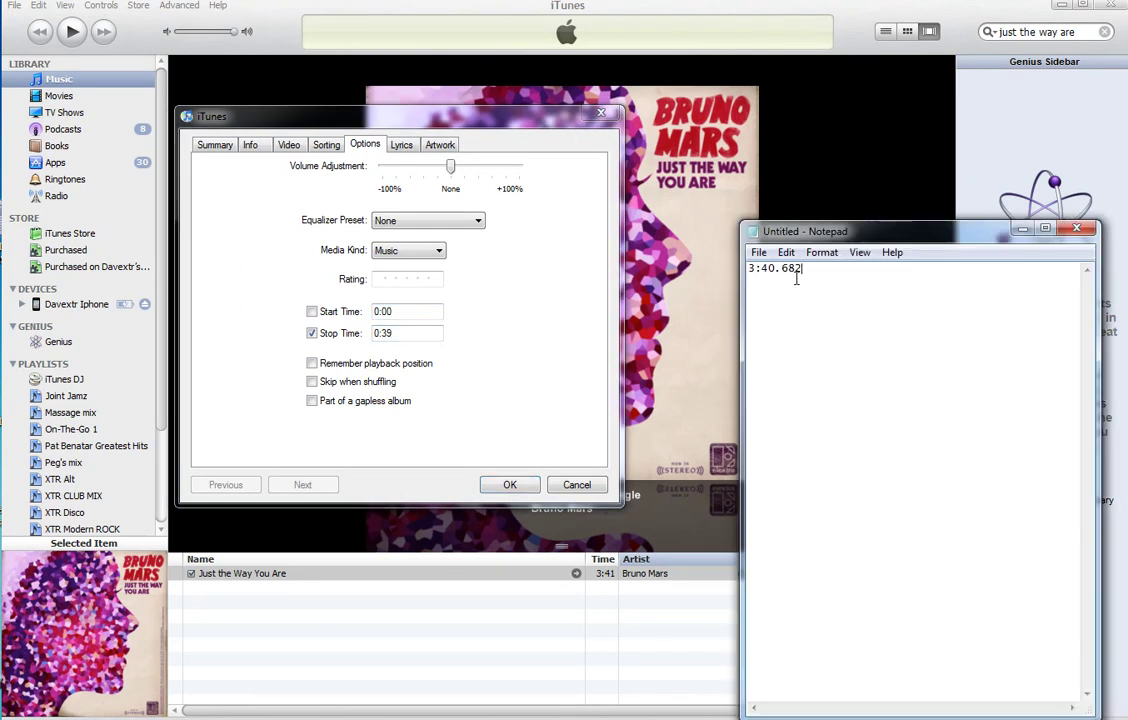
left_click_drag(802, 269, 749, 270)
right_click(774, 269)
left_click(809, 325)
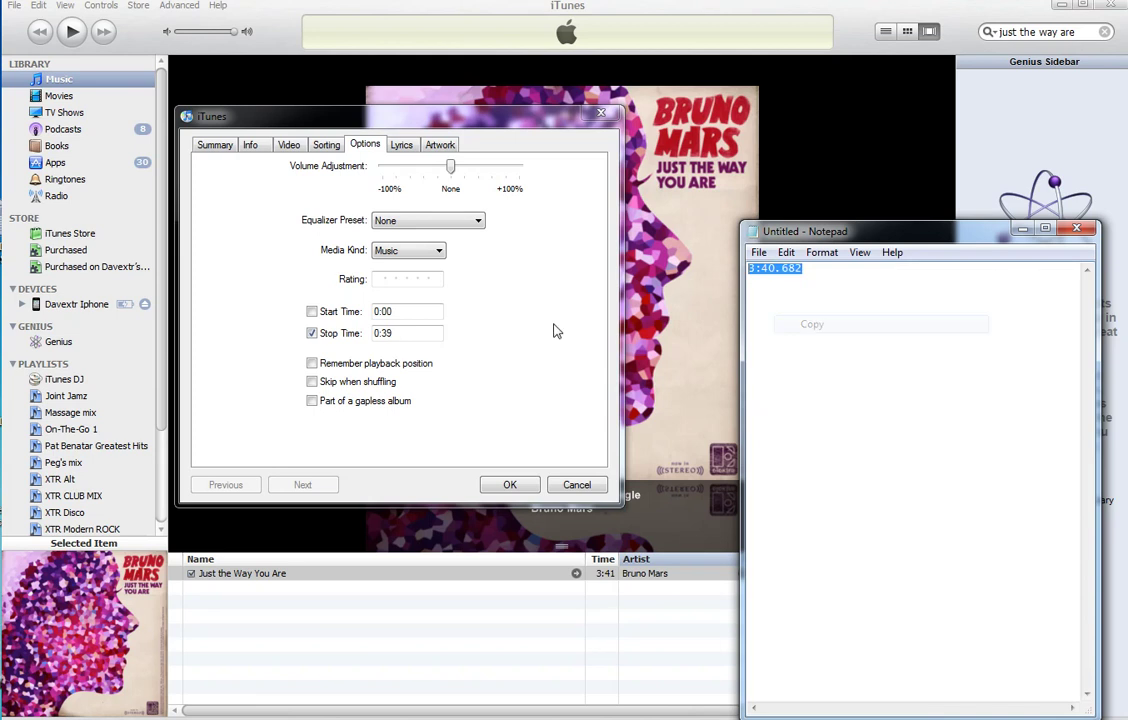
Step: Set the song's stop time to 3:40.682 and accept the options
left_click(406, 345)
right_click(405, 336)
left_click(407, 363)
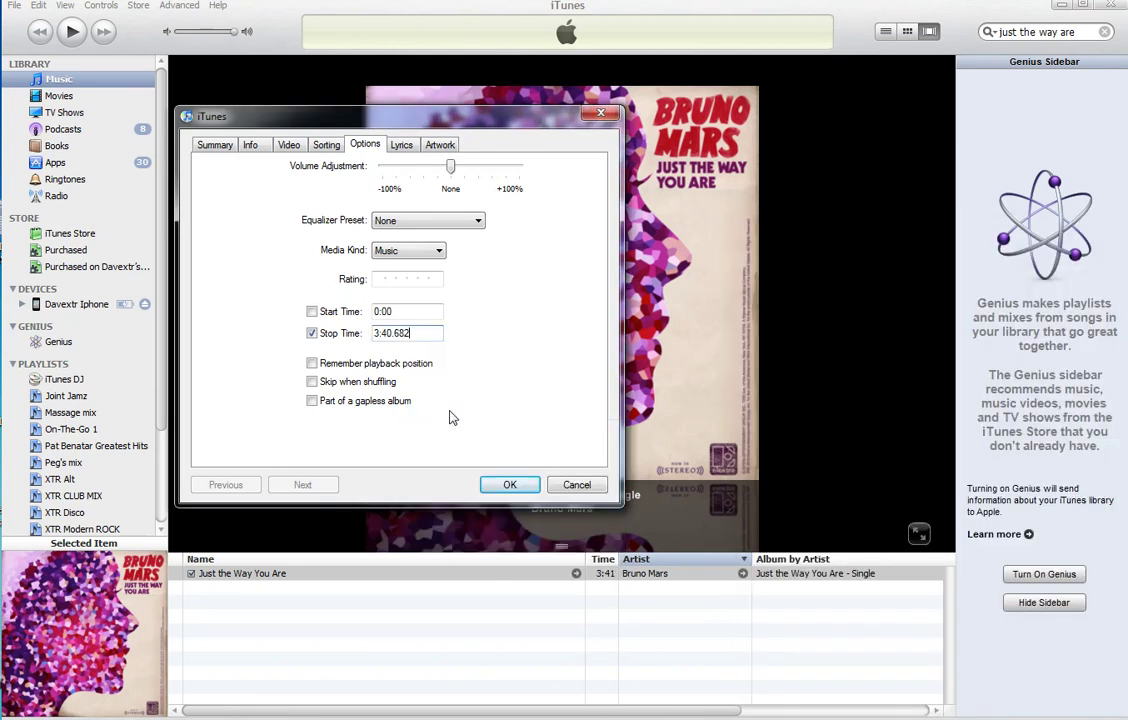
left_click(502, 485)
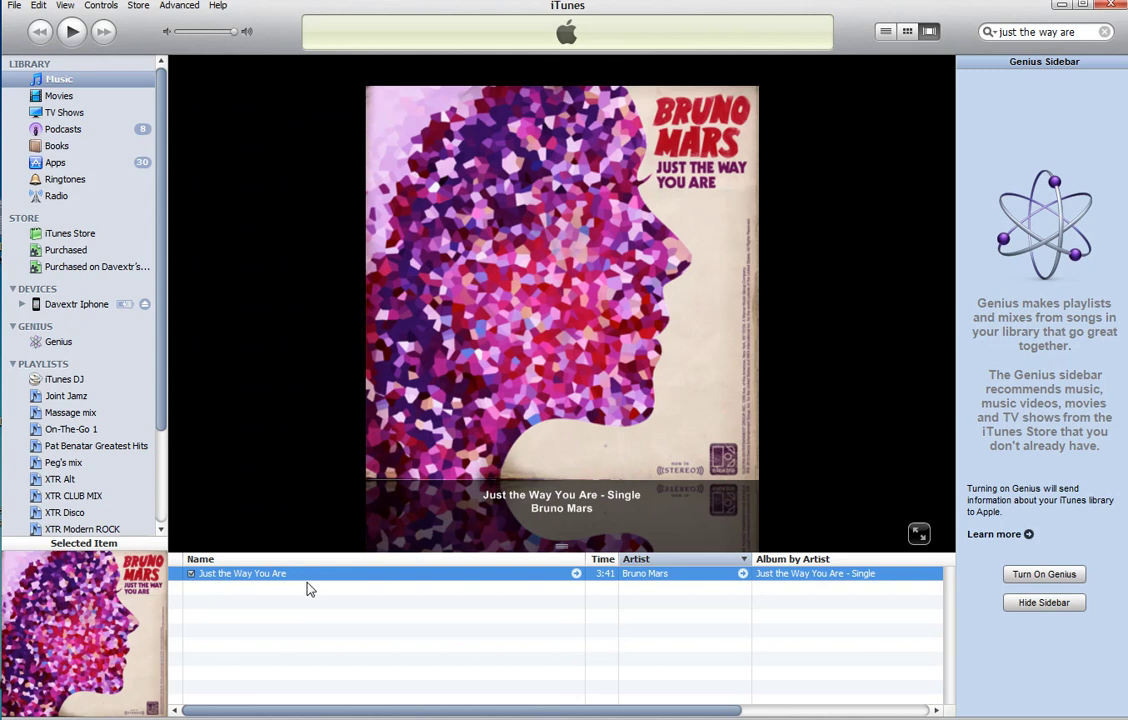
Step: Play the full-length song, jump ahead past the 0:39 mark to about 1:26, and pause it
double_click(252, 575)
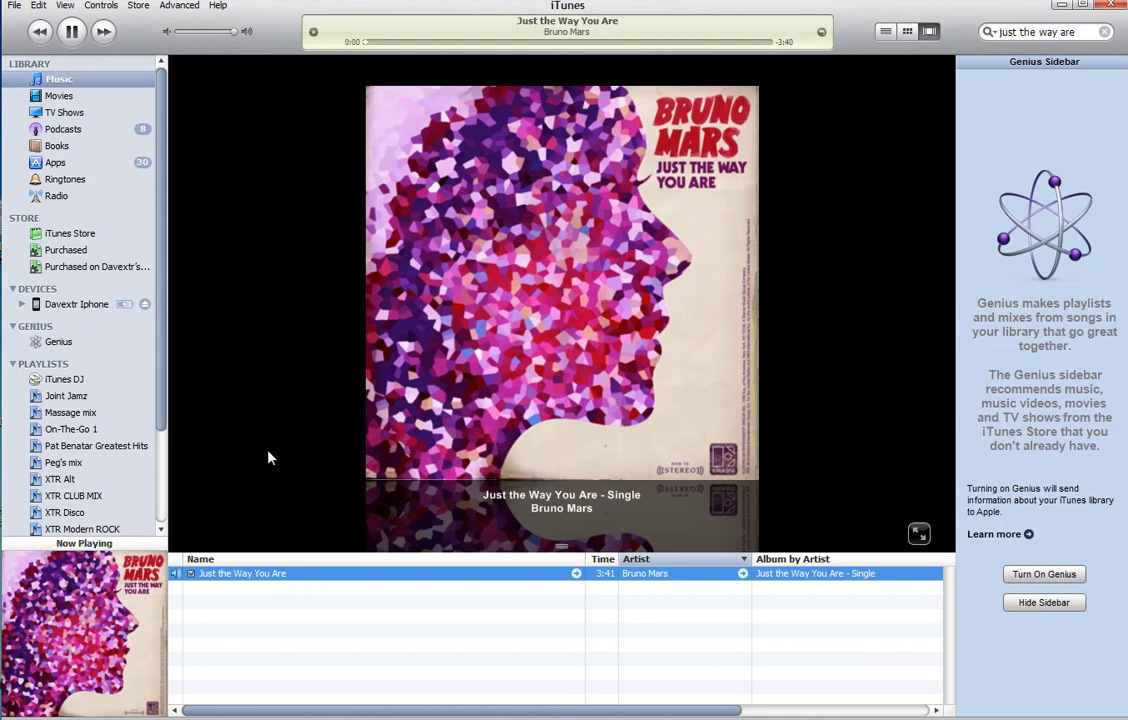
left_click_drag(393, 43, 441, 43)
left_click(514, 42)
left_click(73, 38)
Step: Show the ringtone sync settings of the connected iPhone
left_click(74, 305)
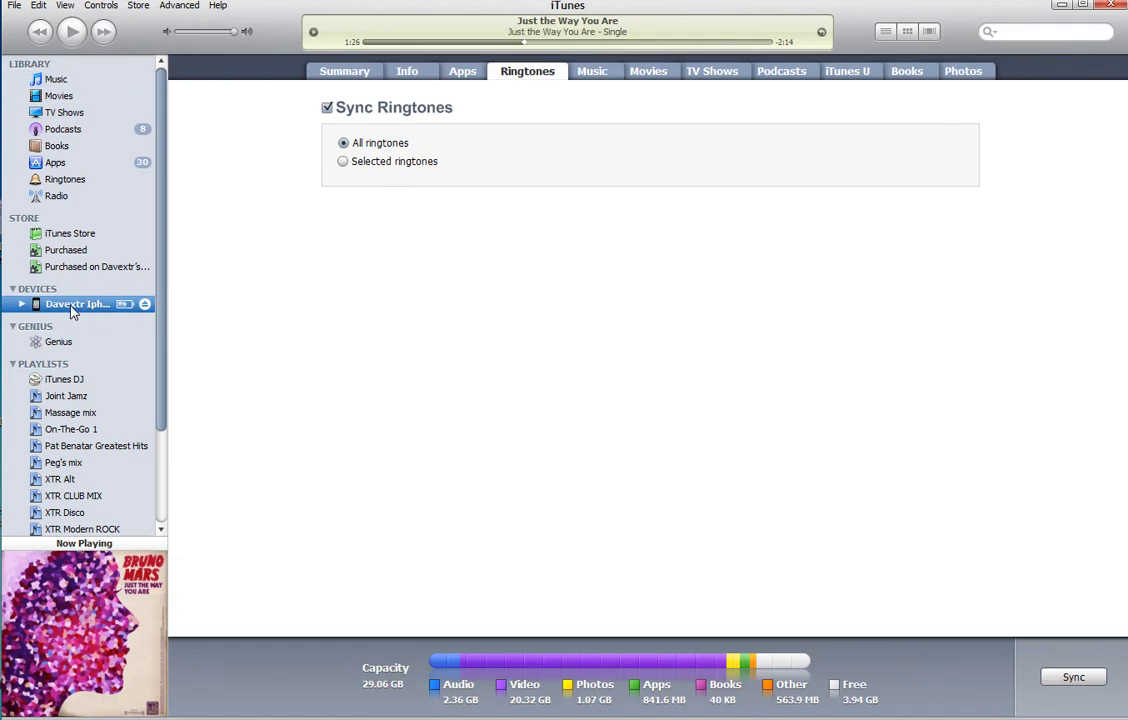